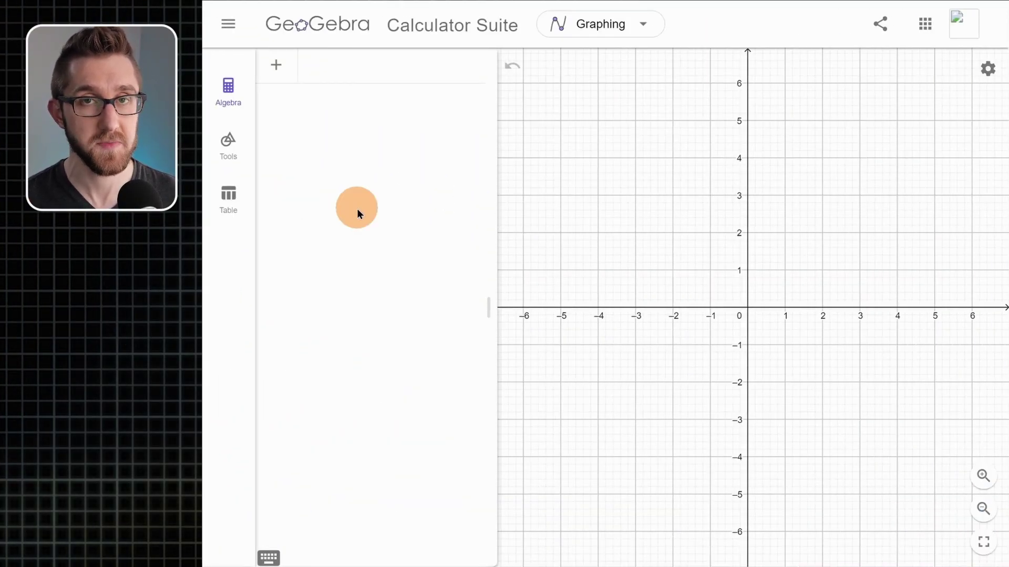
Enter the list {1, 3, 5} in the Algebra input so it becomes l1
click(357, 209)
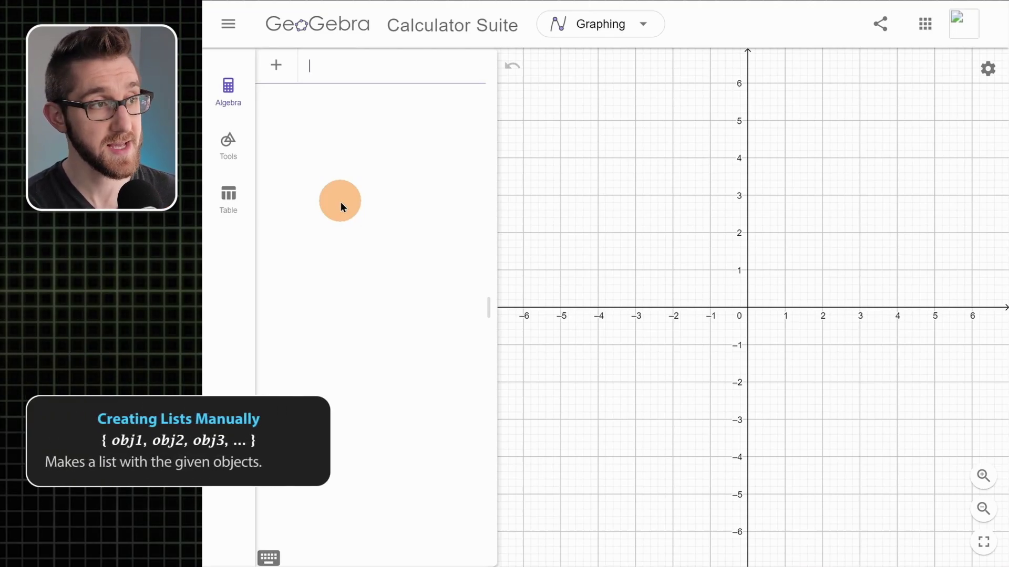
text({)
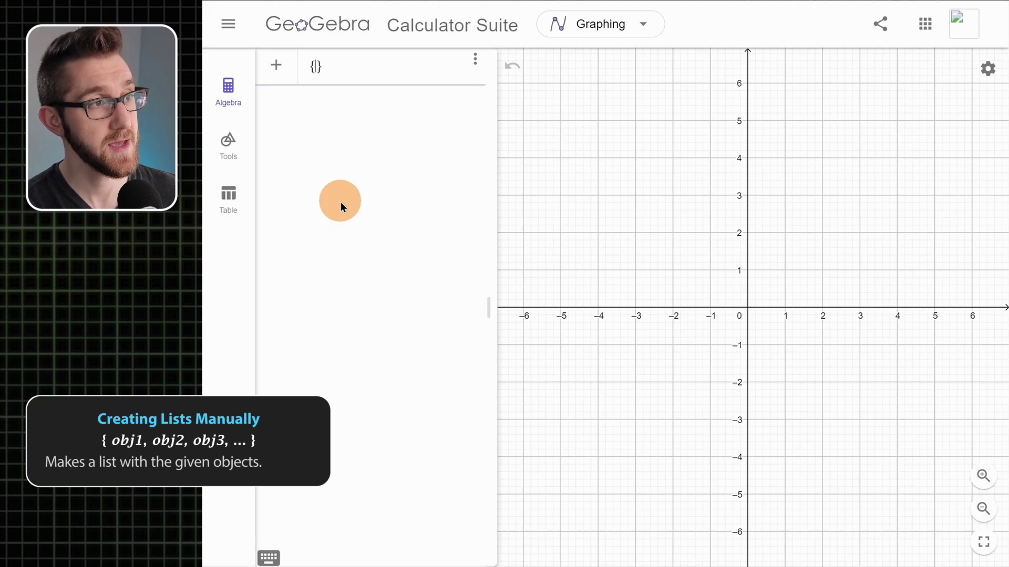
text(1, 3, )
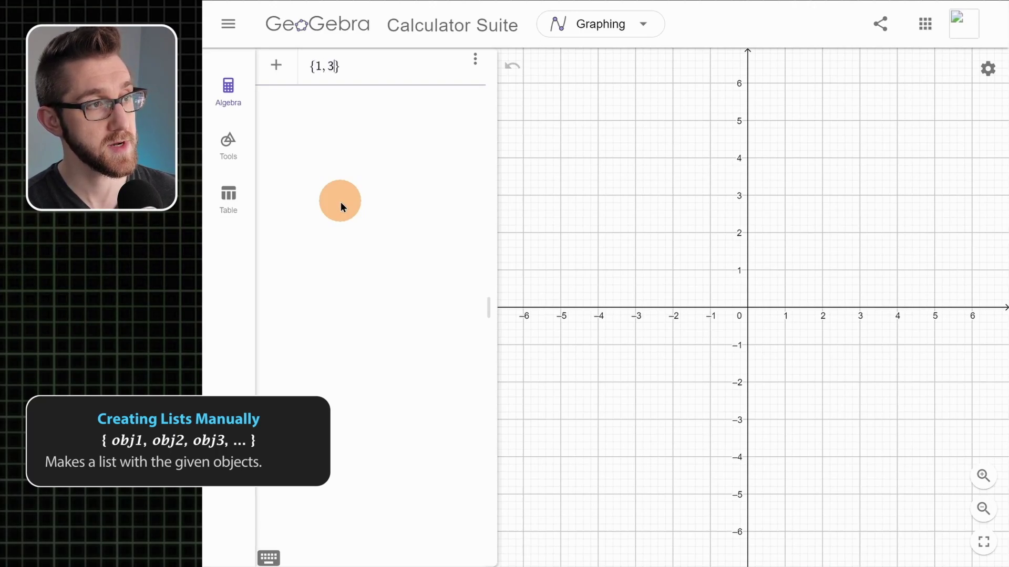
text(5)
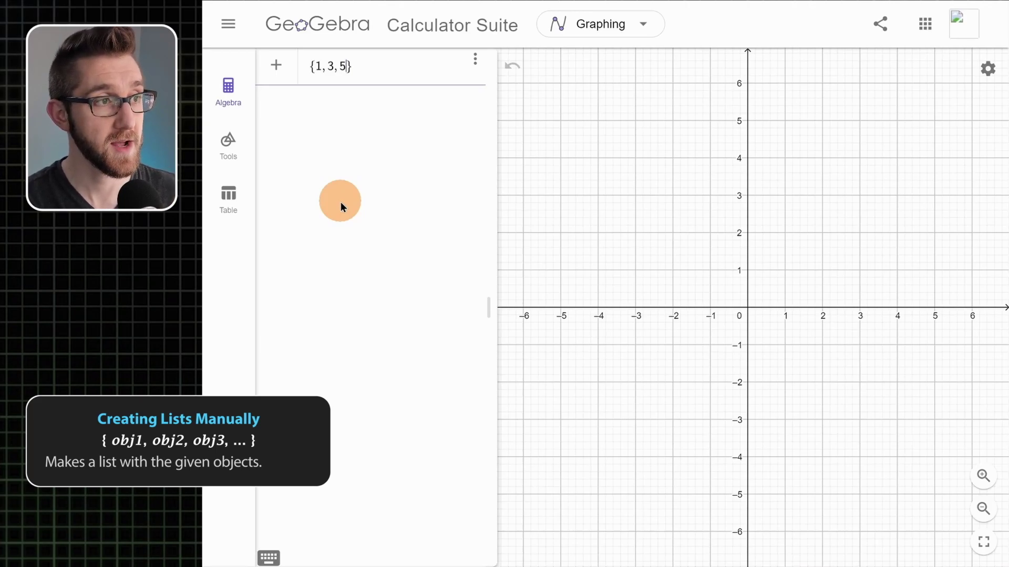
key(Return)
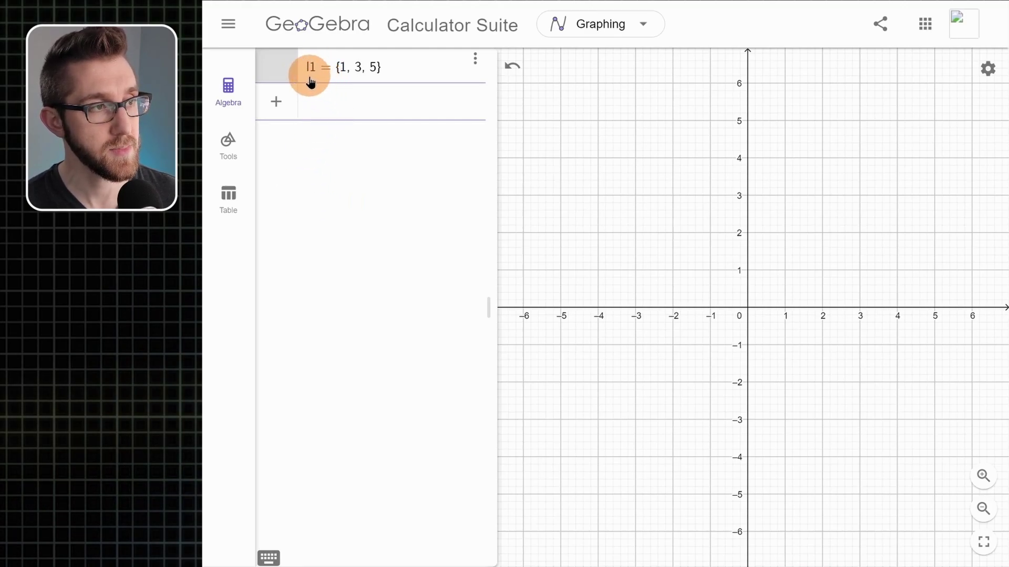
Index l1 as l1(1), then l1(2), then l1(3), which returns 5
click(320, 111)
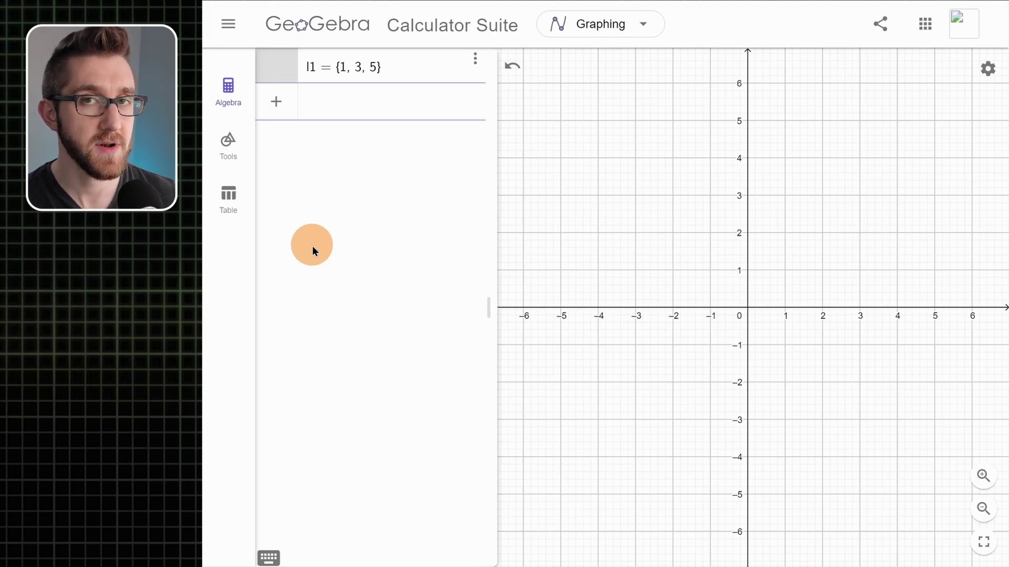
text(l1)
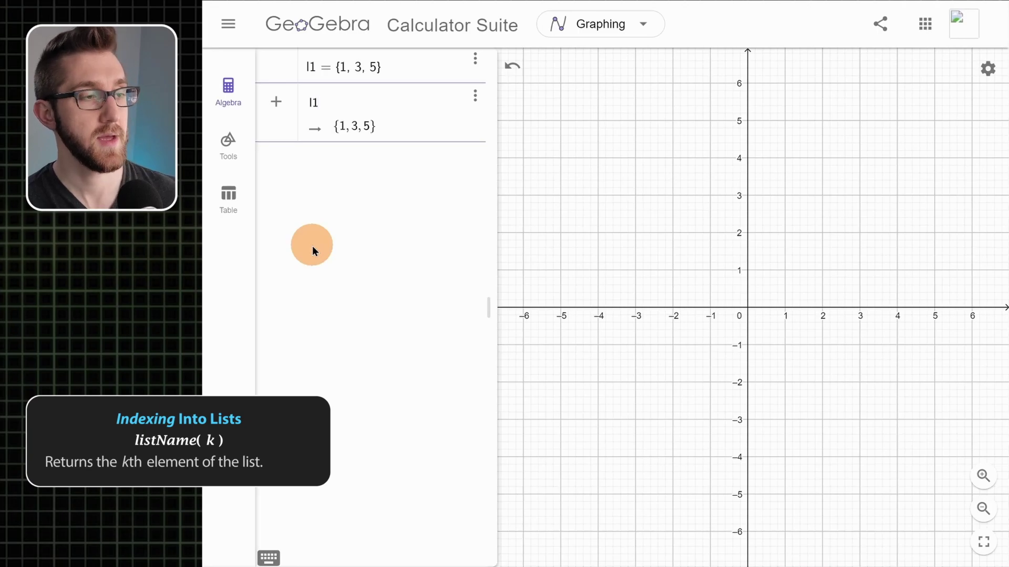
text(()
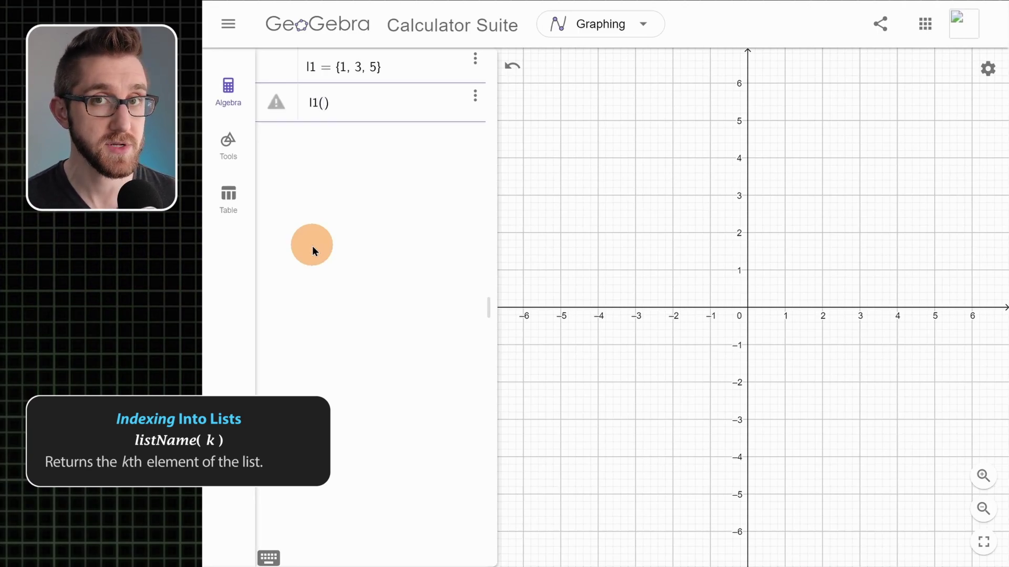
text(1)
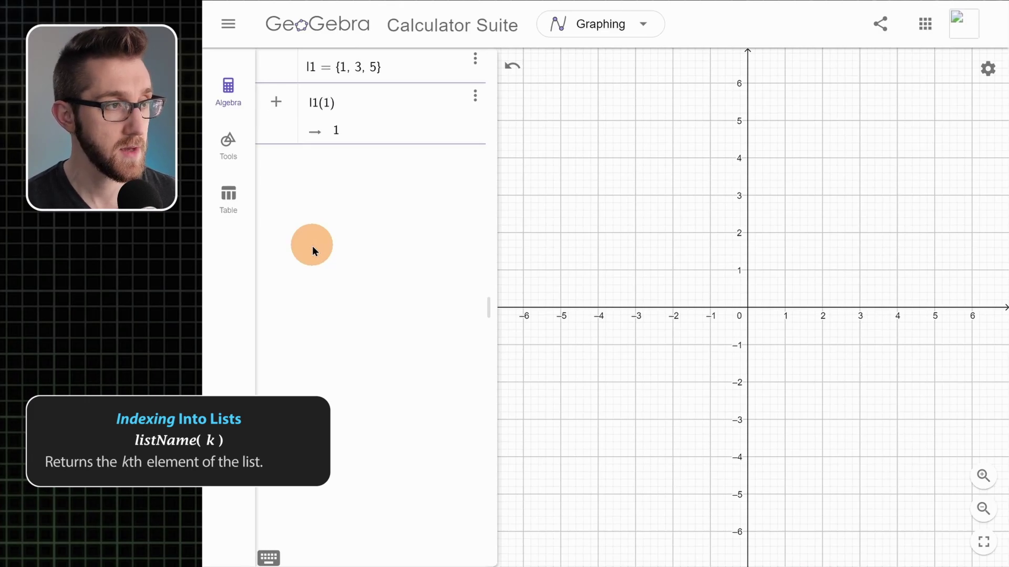
key(BackSpace)
text(2)
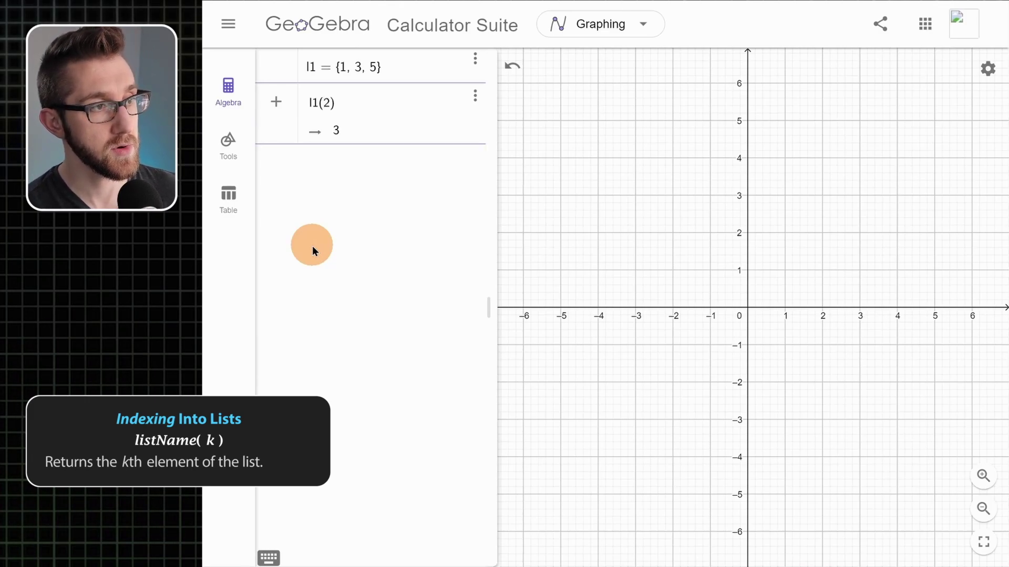
key(BackSpace)
text(3)
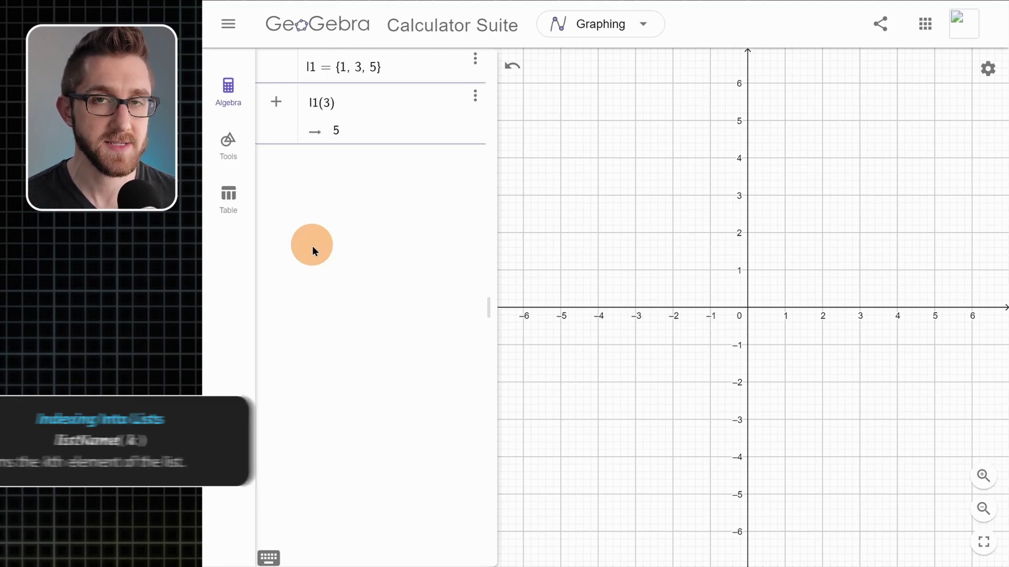
Replace the leftover entry with the list {x, x^2, x^3, x^4} as l2
key(ctrl+a)
key(BackSpace)
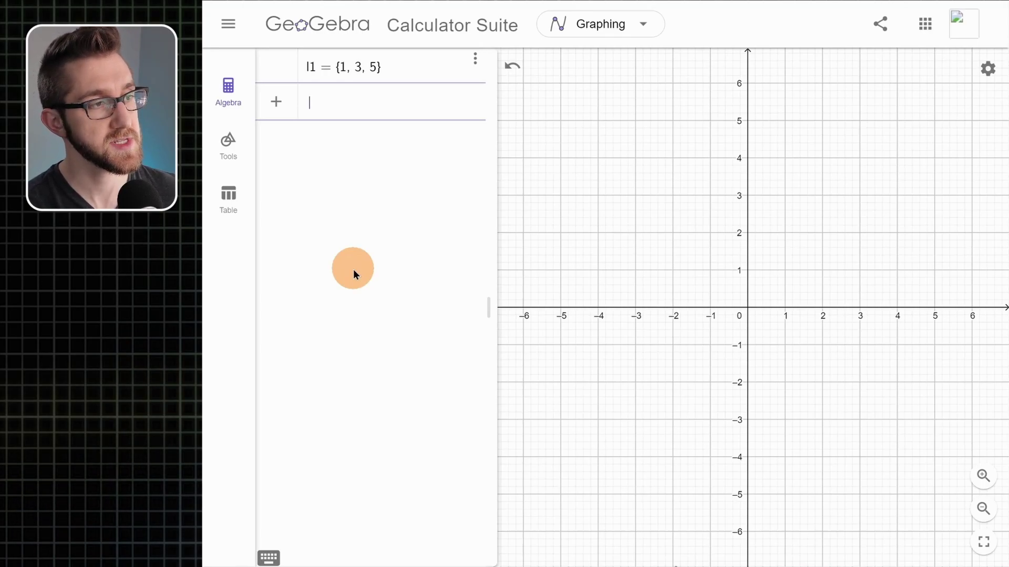
text({x,)
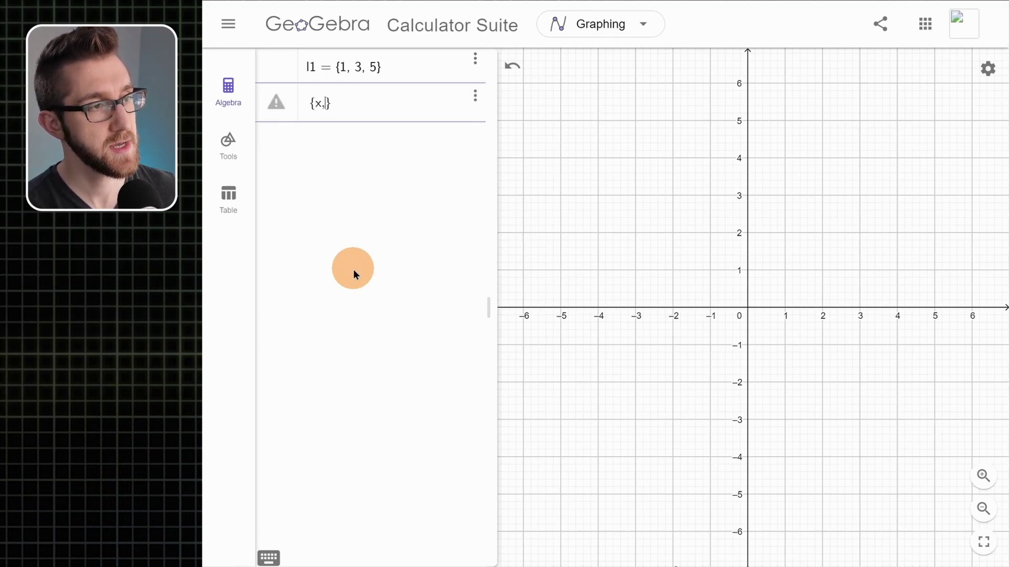
text(x^2)
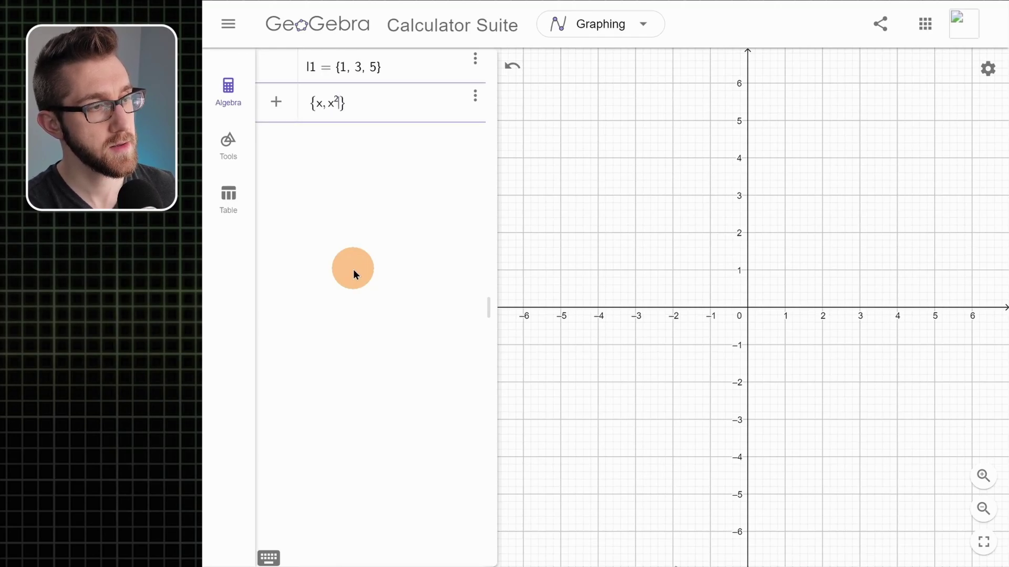
key(Right)
text(,x^3)
key(Right)
text(,x^4)
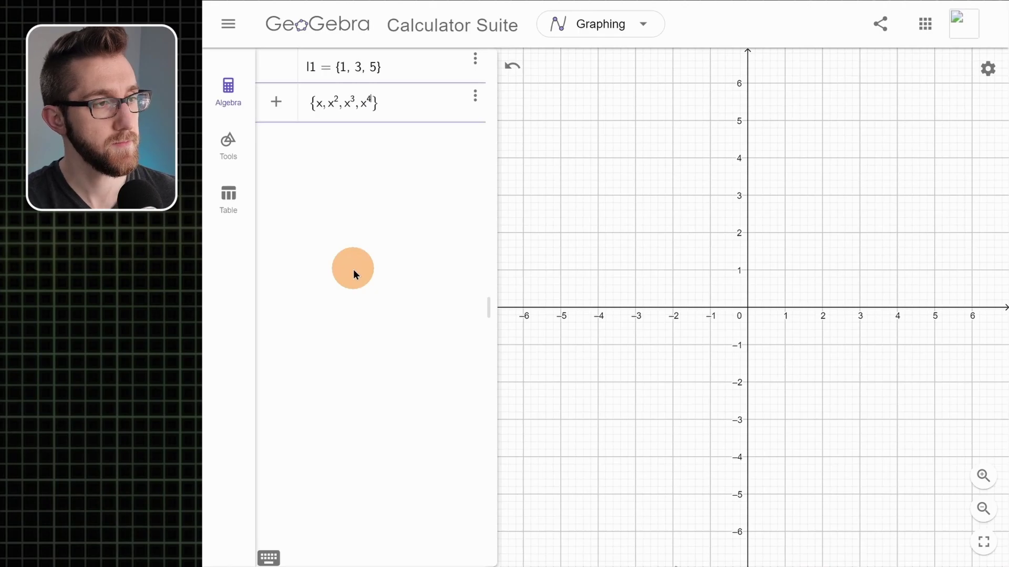
key(Return)
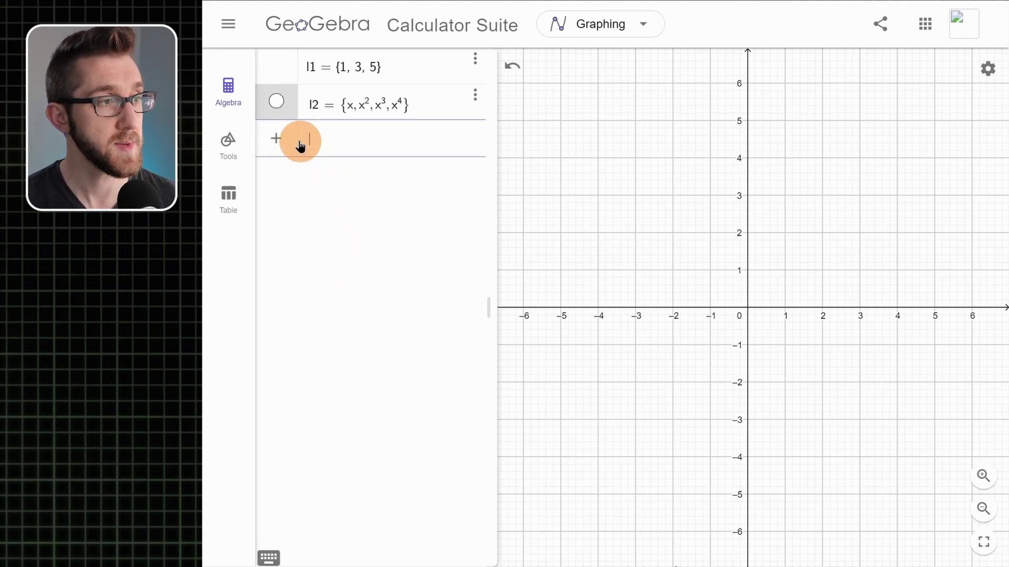
Briefly show then hide l2's curves, and enter l2(4) to graph x⁴ as f(x)
click(277, 102)
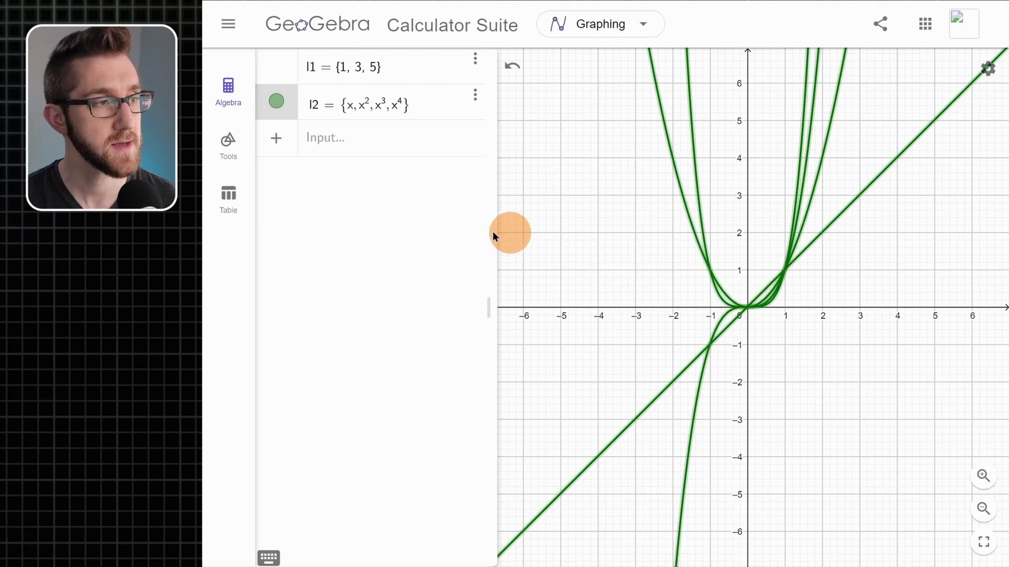
click(277, 102)
click(329, 139)
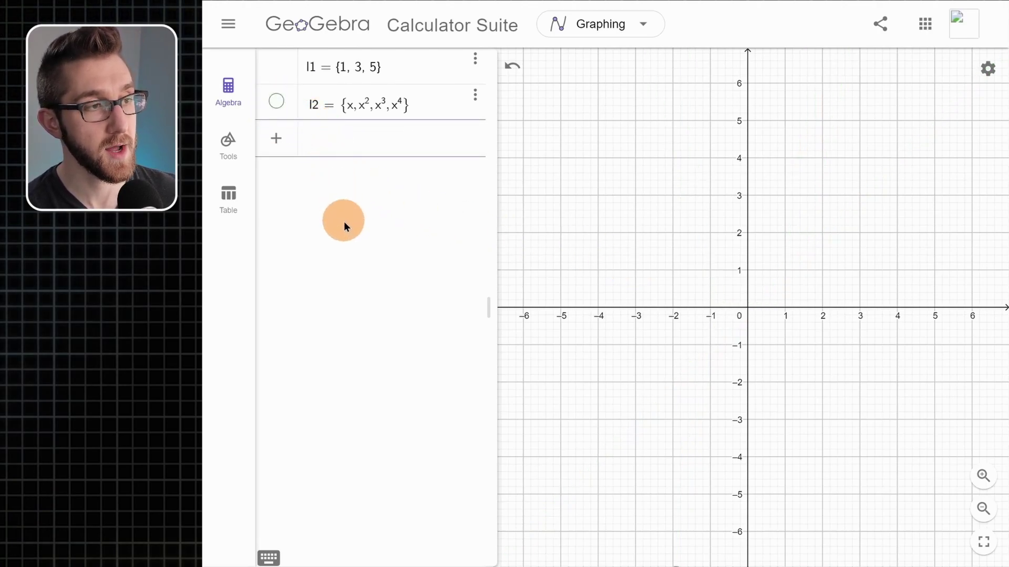
text(l)
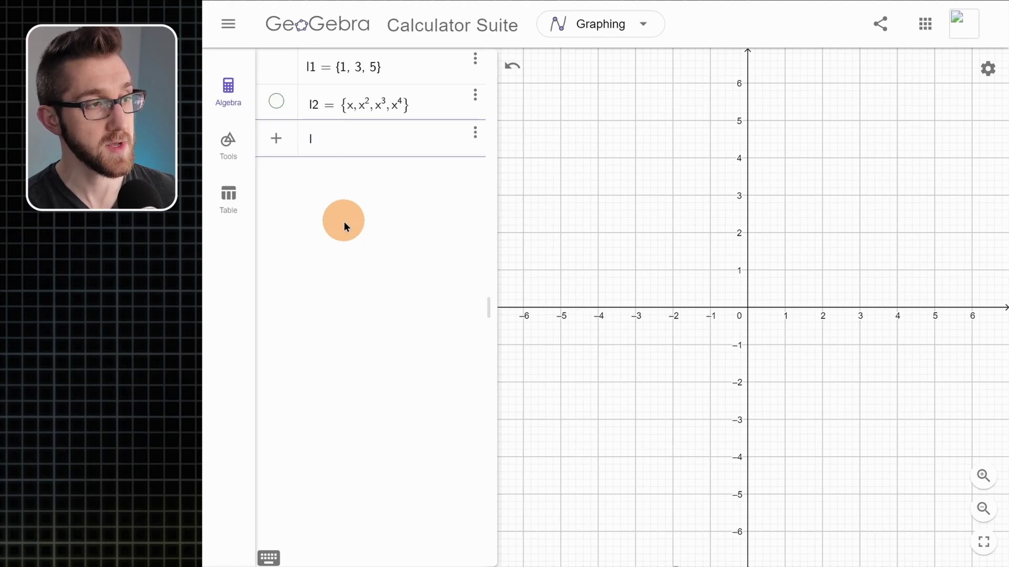
text(2()
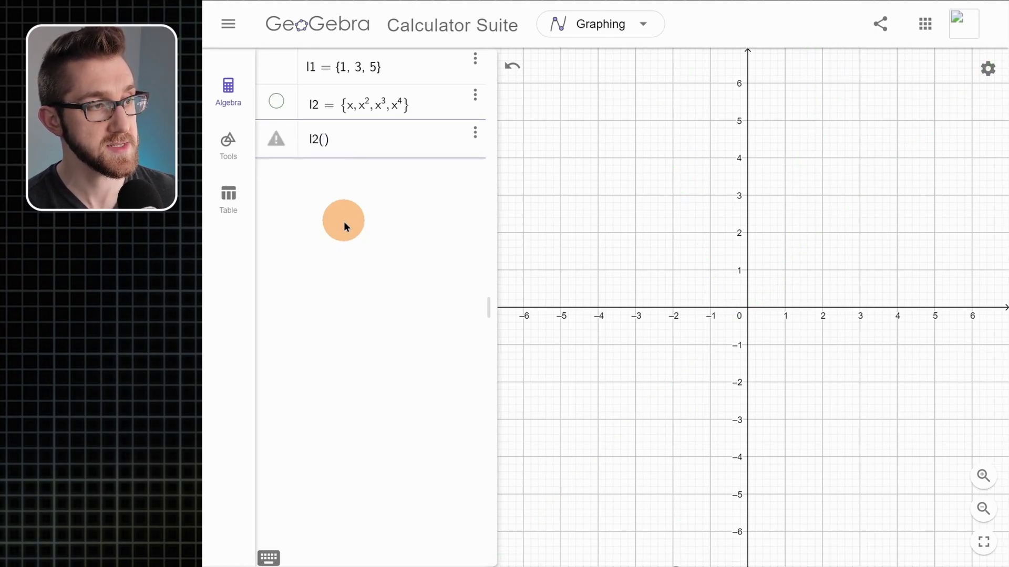
text(4)
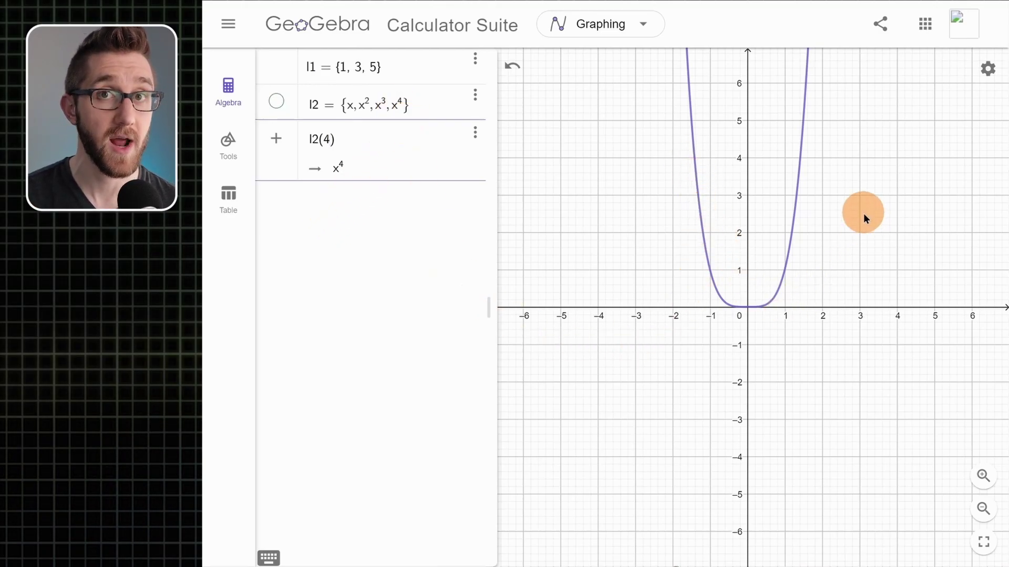
click(375, 276)
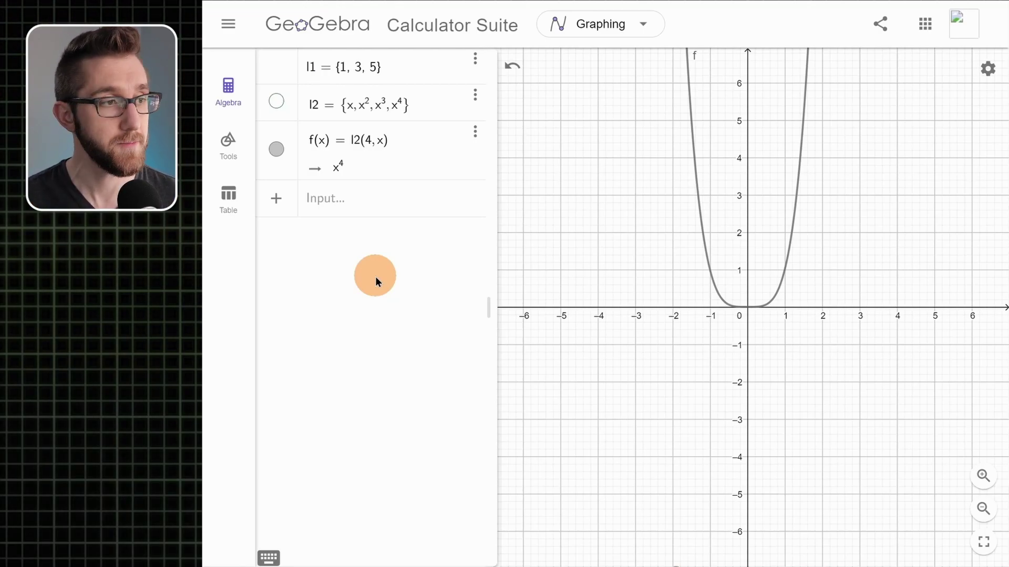
Enter Sequence(5) using the end-value form, giving l3 = {1, 2, 3, 4, 5}
click(375, 276)
text(Sequenc)
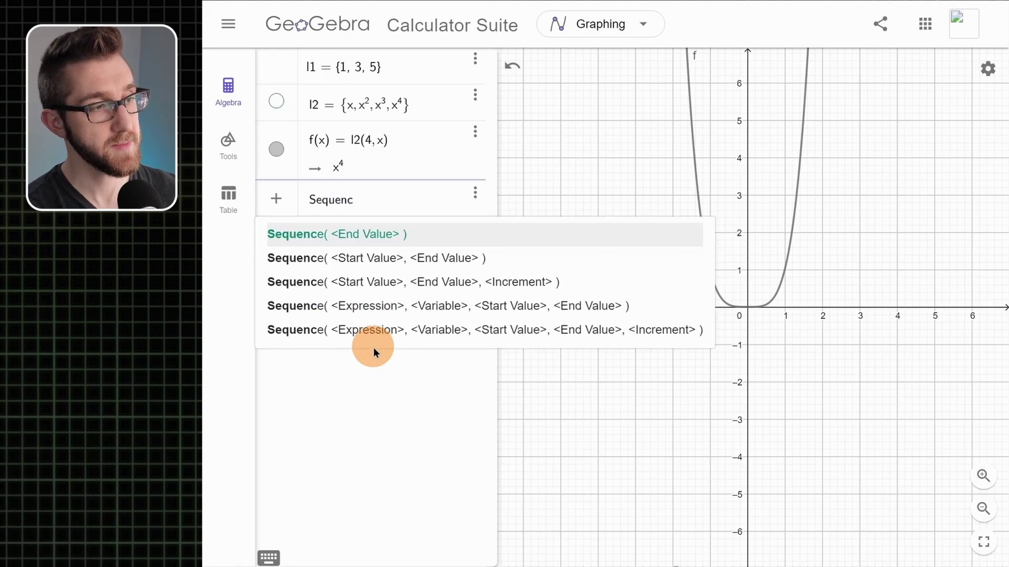
text(e)
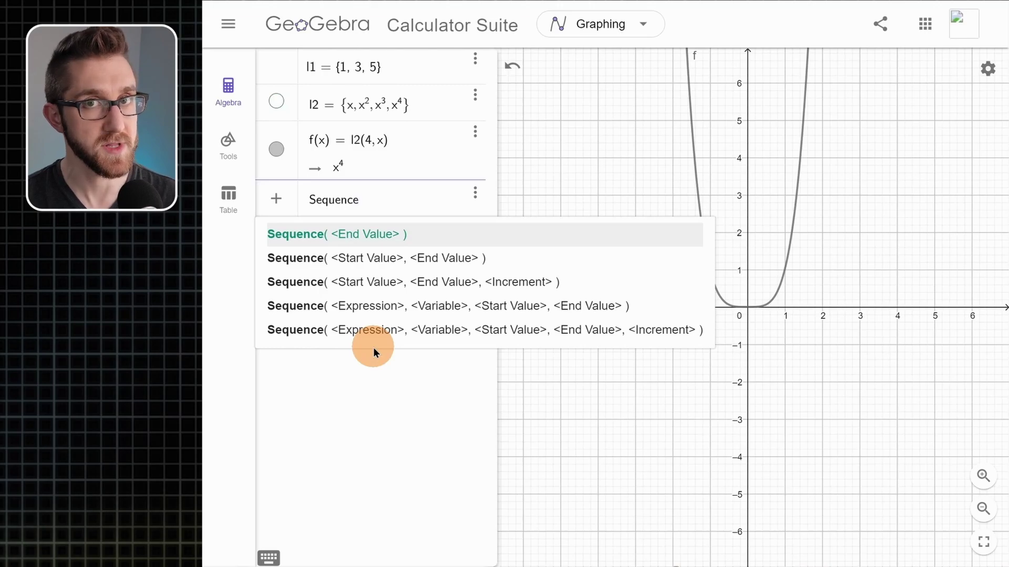
click(370, 243)
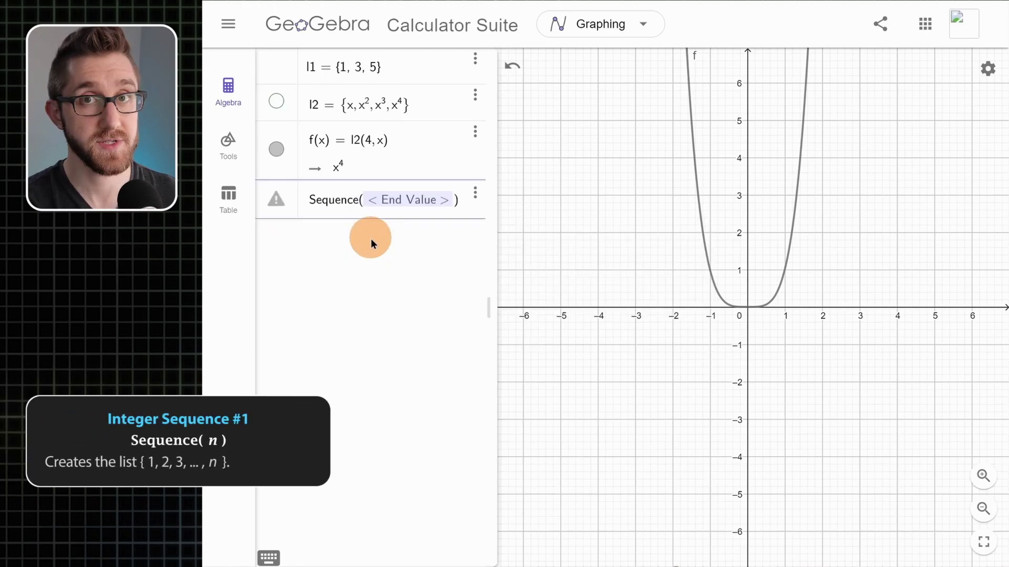
text(5)
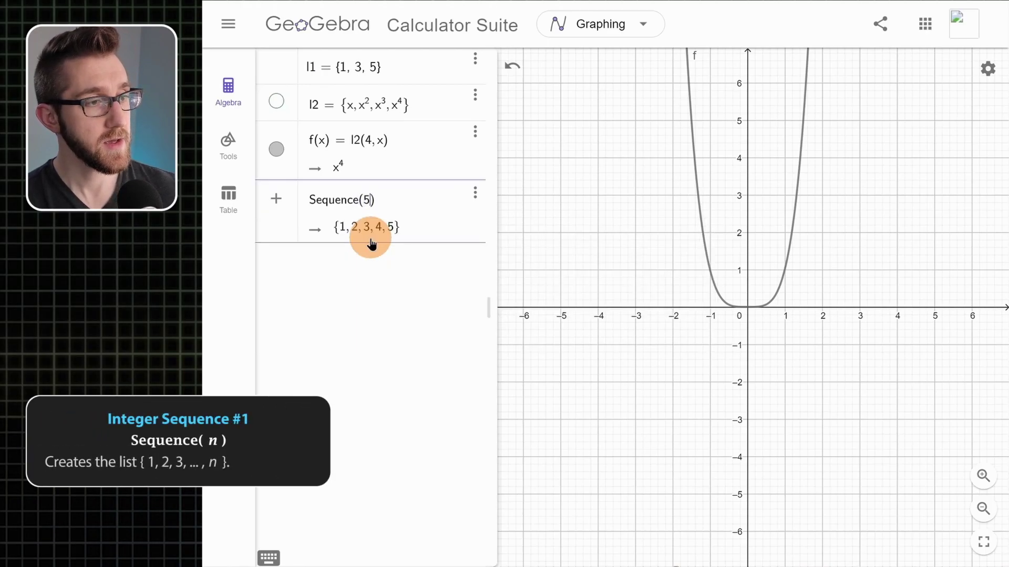
key(Return)
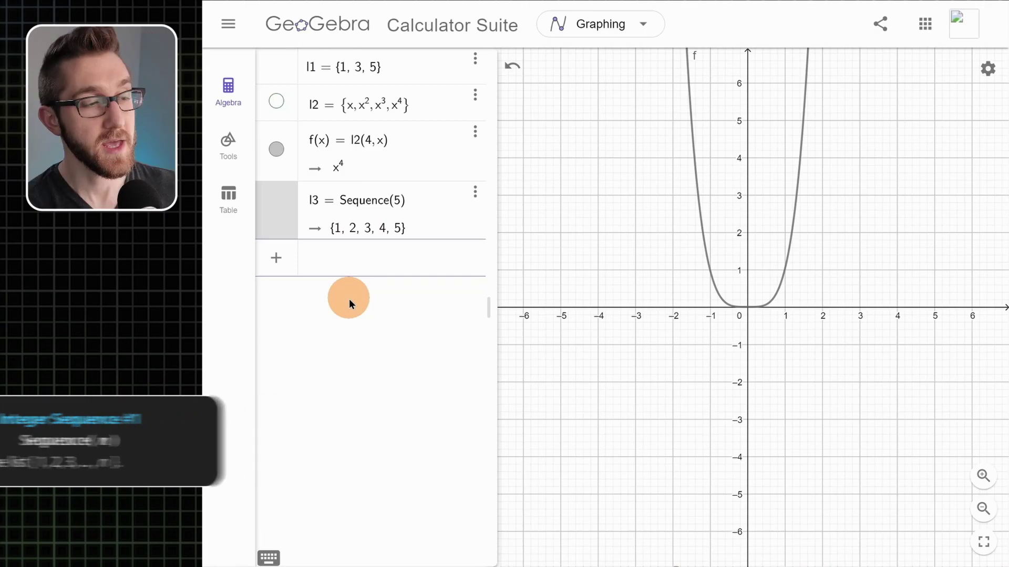
Enter Sequence(3, 8) with the start-and-end form, creating l4 = {3, 4, 5, 6, 7, 8}
click(349, 299)
text(Sequence)
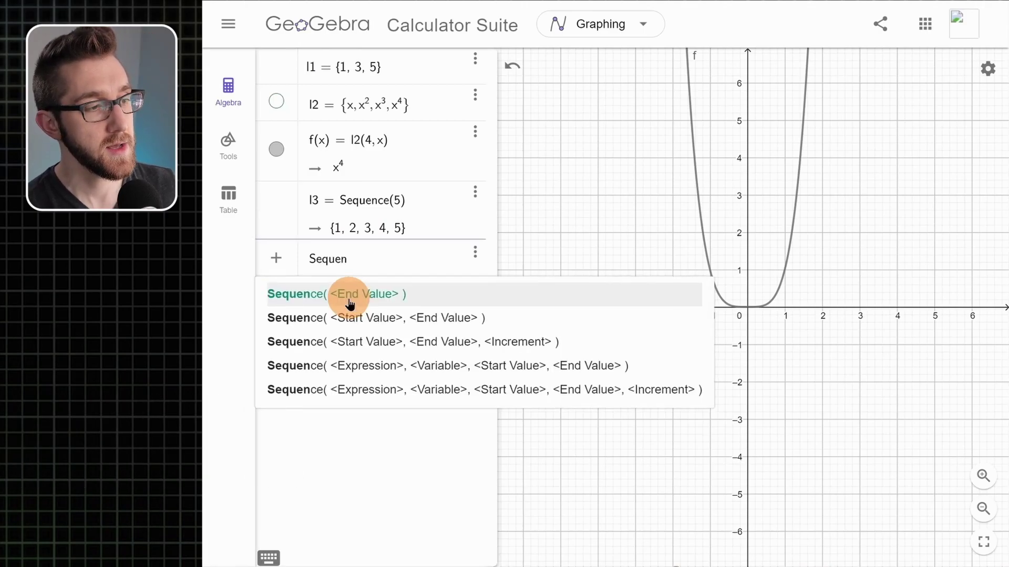
click(289, 323)
click(307, 336)
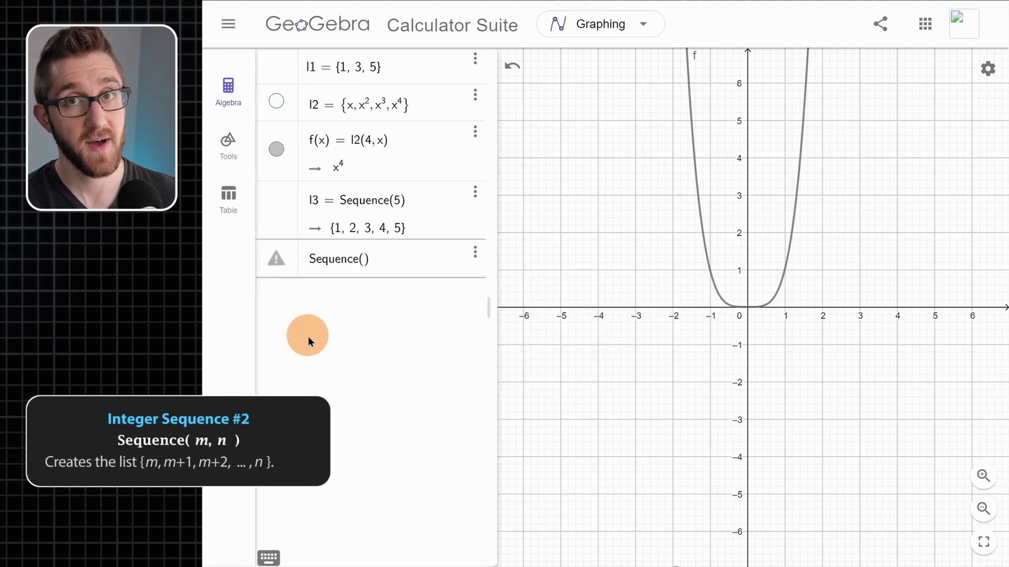
text(3, )
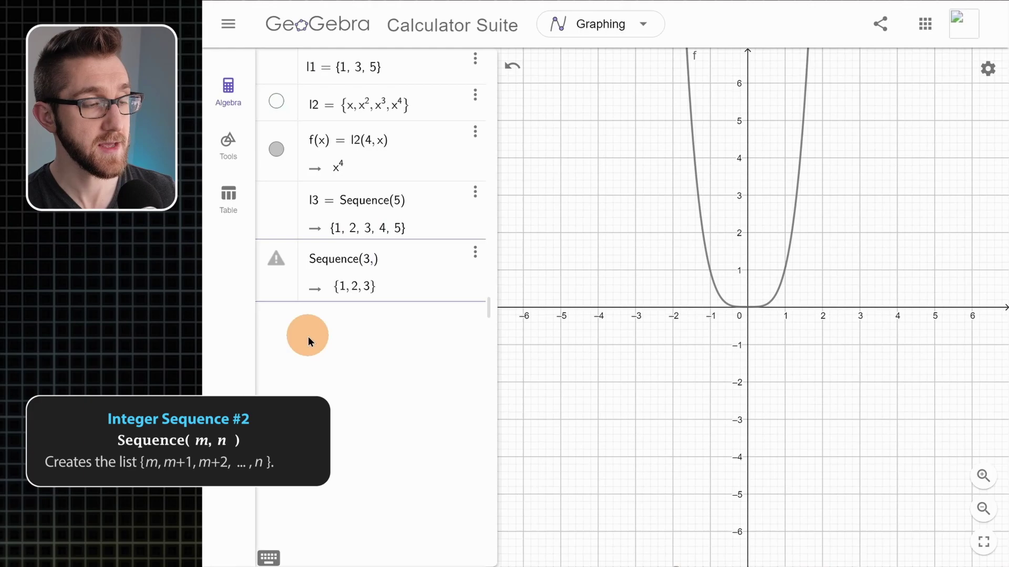
text(8)
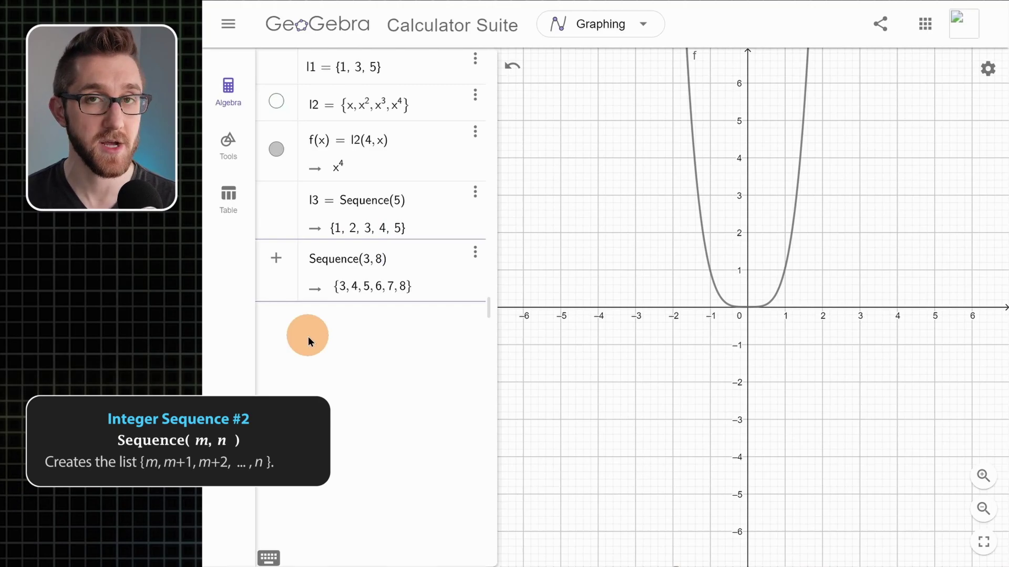
key(Return)
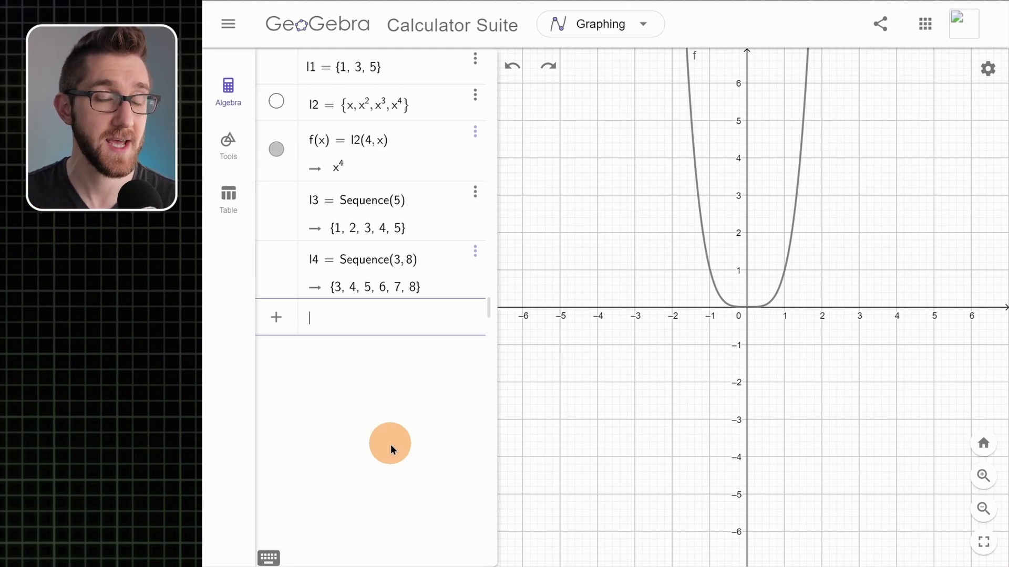
Enter Sequence(0, 1, 0.1) to create l5 counting from 0 to 1 by 0.1
text(Sequence()
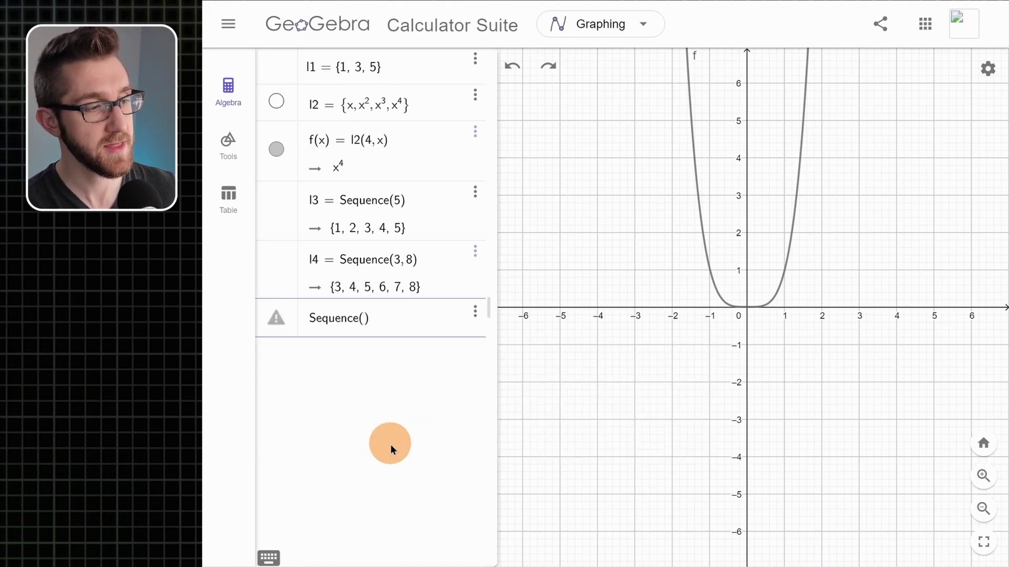
key(BackSpace)
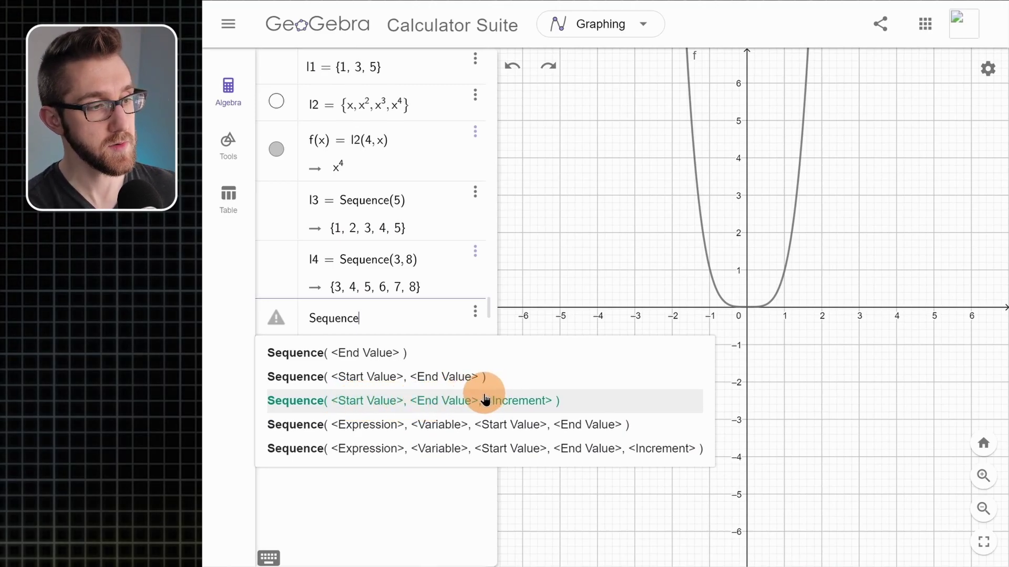
text(()
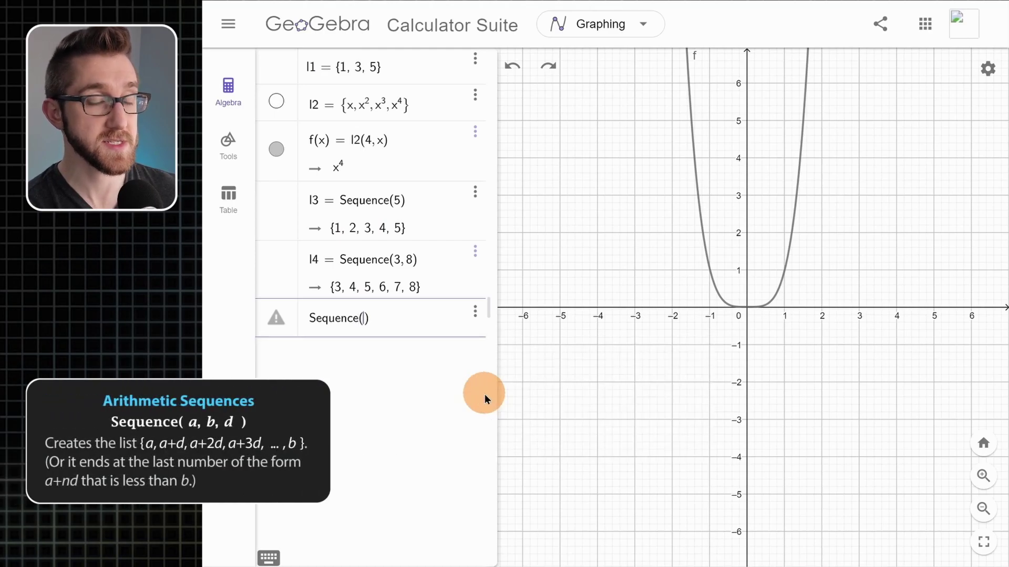
text(0, 1)
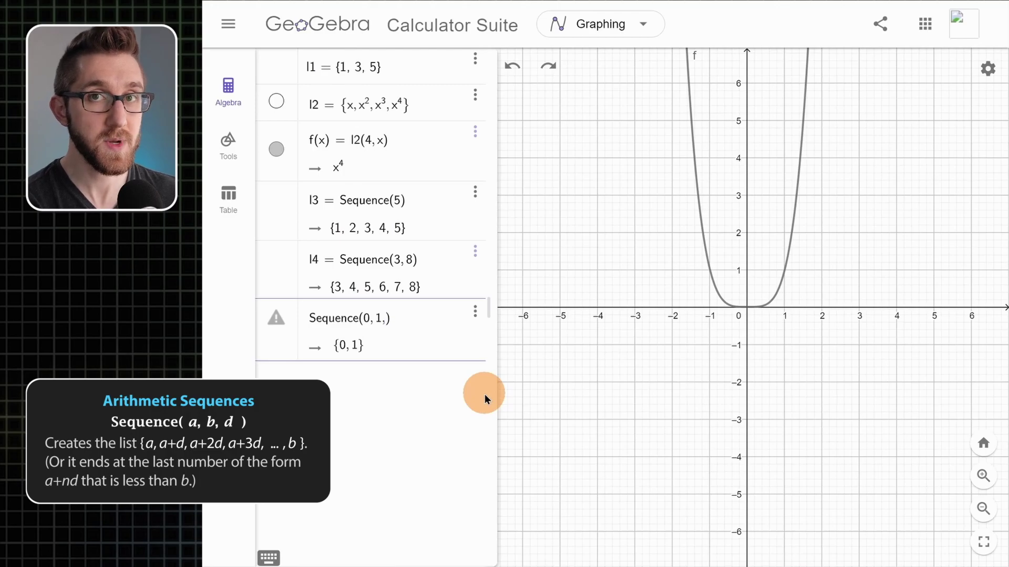
text(, 0.1)
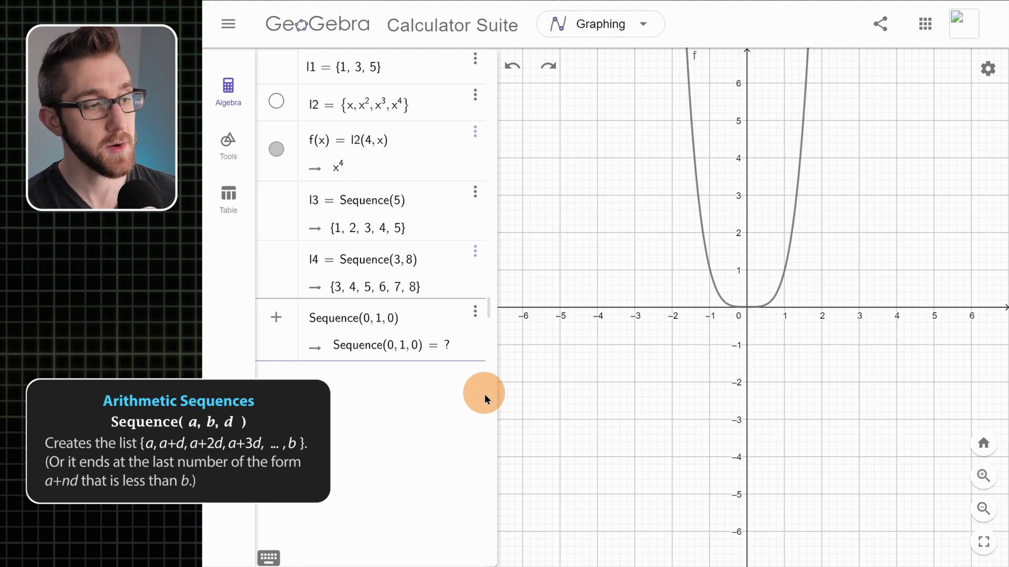
key(Return)
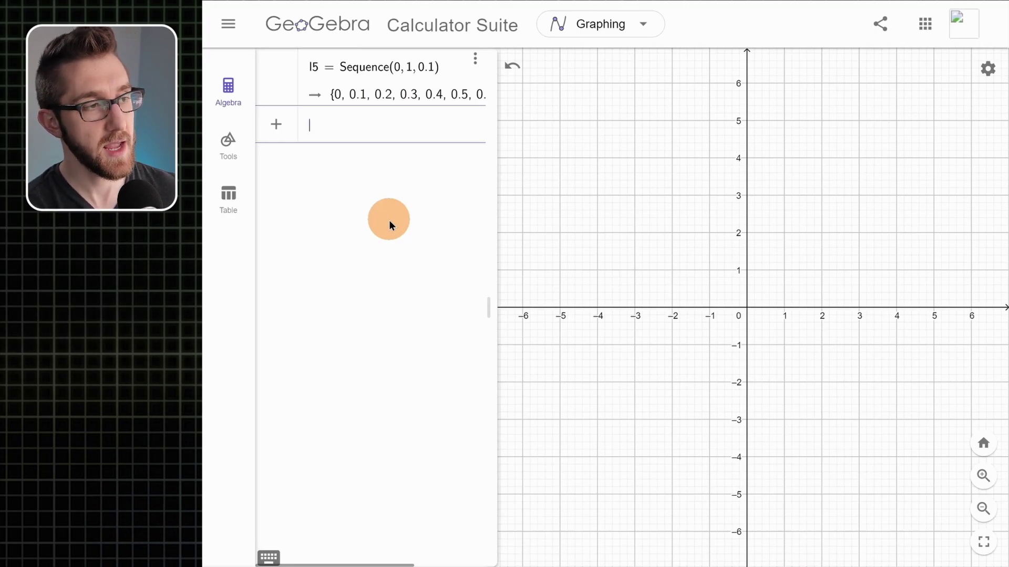
Type 'Sequence' in a new entry, fixing the 'Seqe' typo, to list its five syntax forms
text(Sequence)
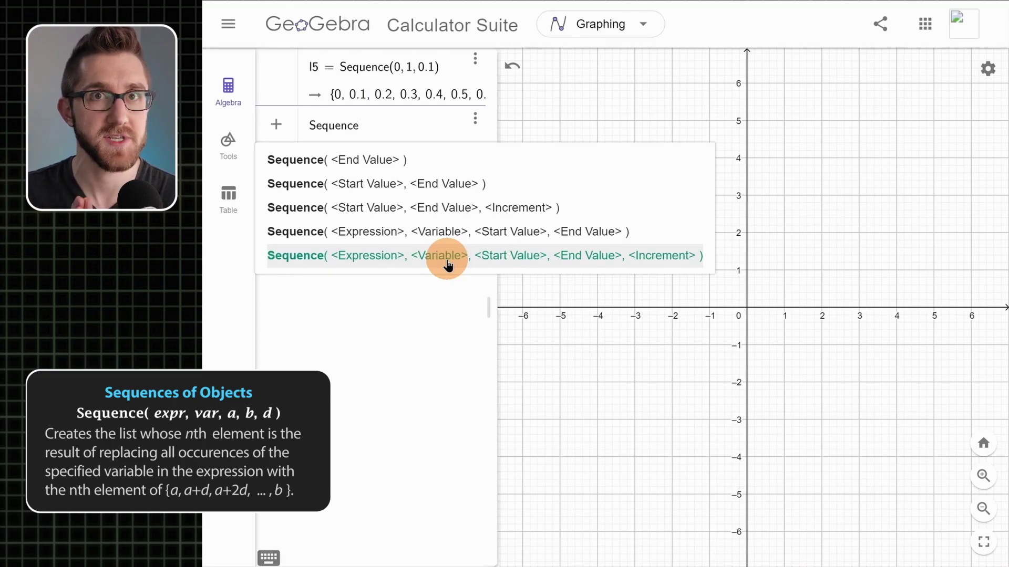
Enter Sequence(2^k, k, 1, 10, 1) as l1 = {2, …, 1024} and widen the Algebra panel
text((2)
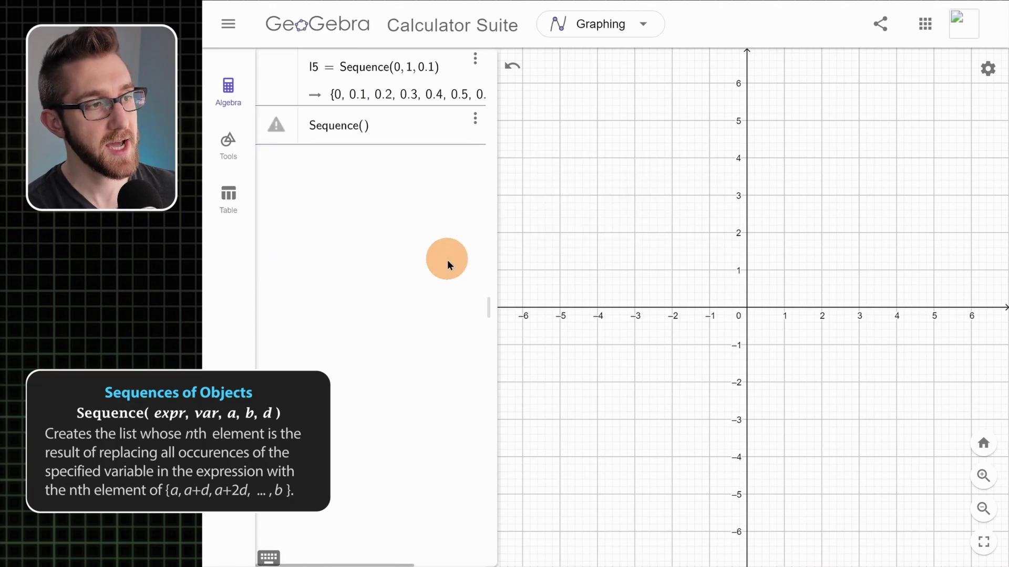
key(Return)
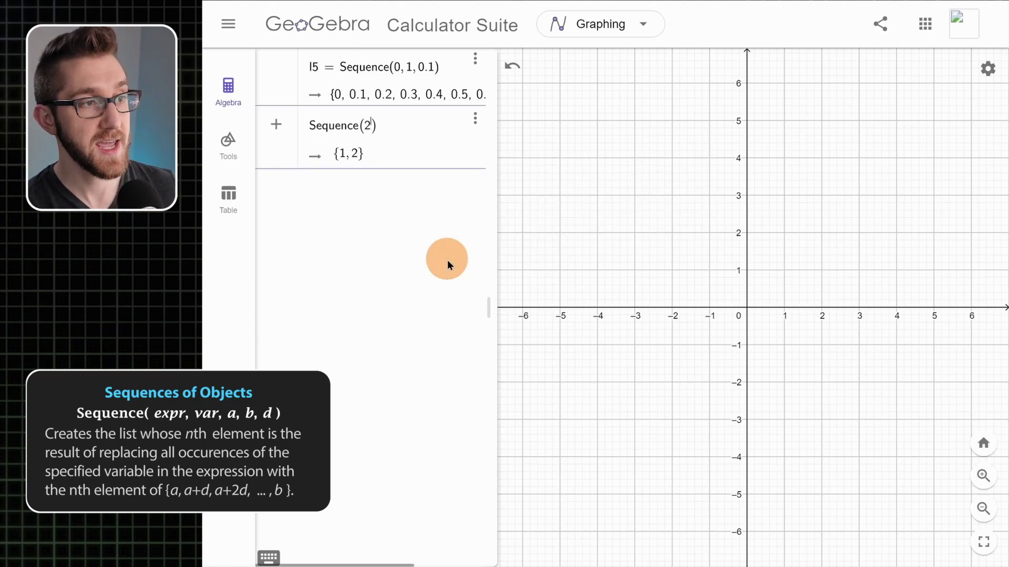
text(^k)
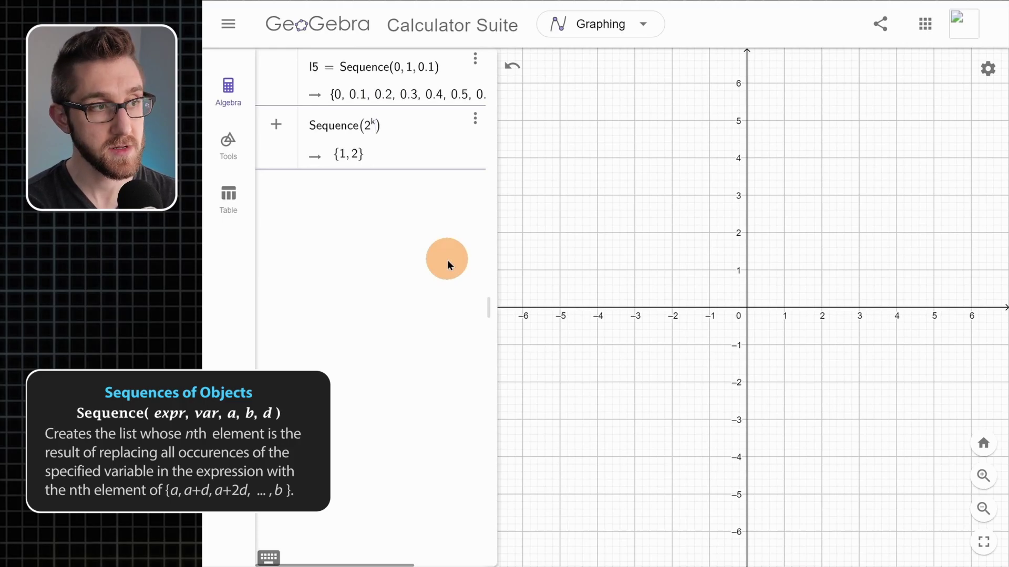
text(, )
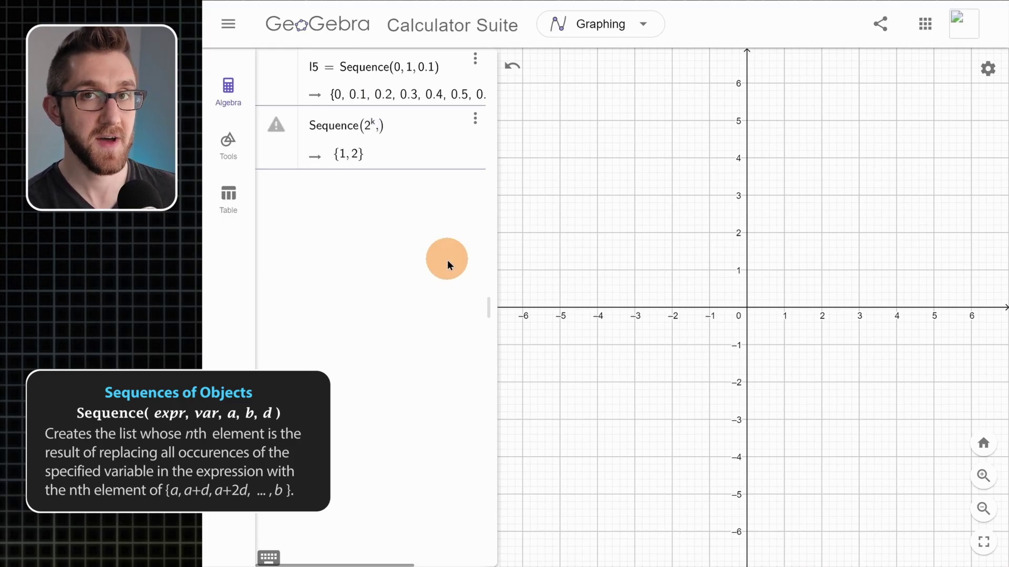
text(k,)
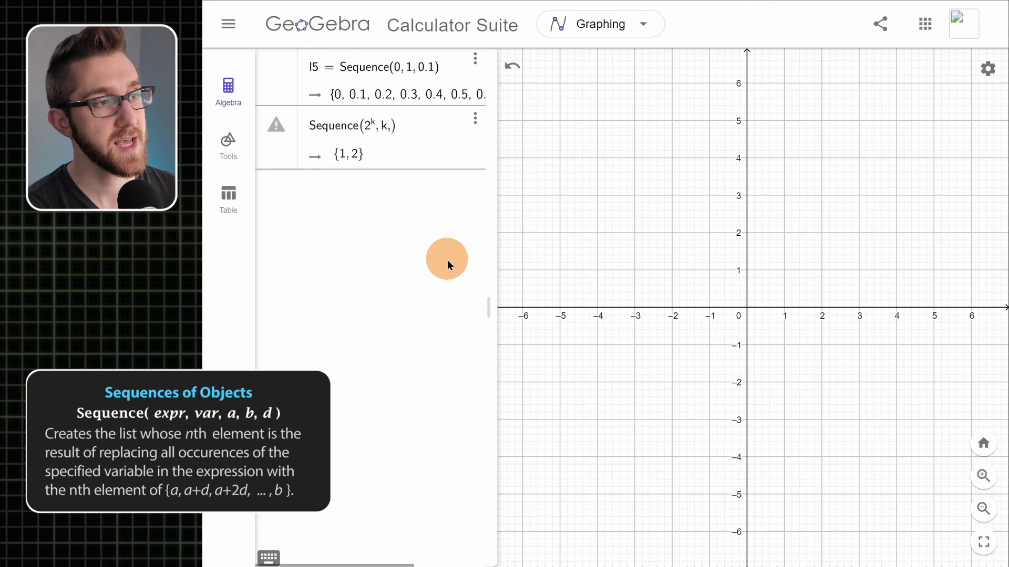
text(1)
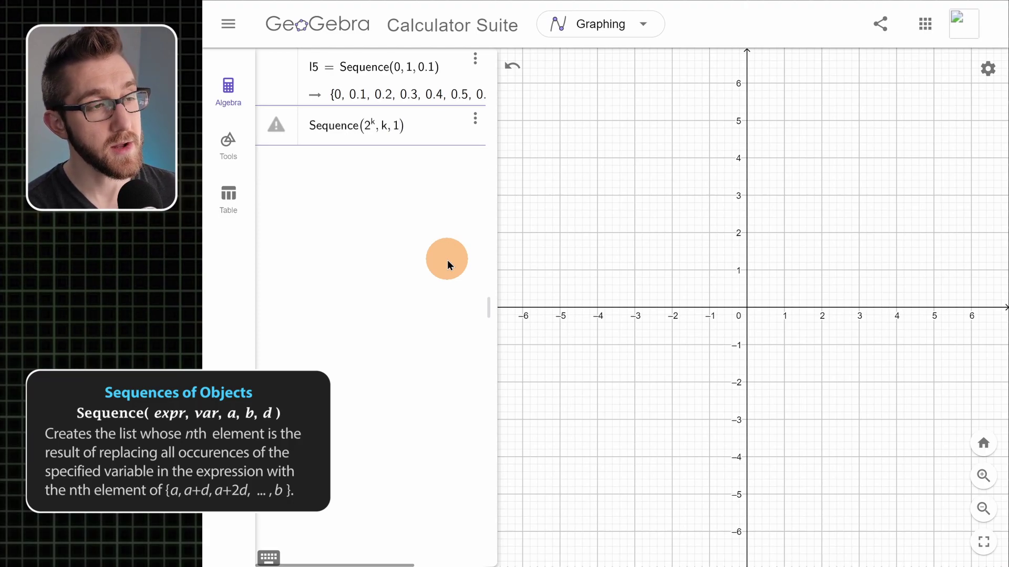
text(, 10, )
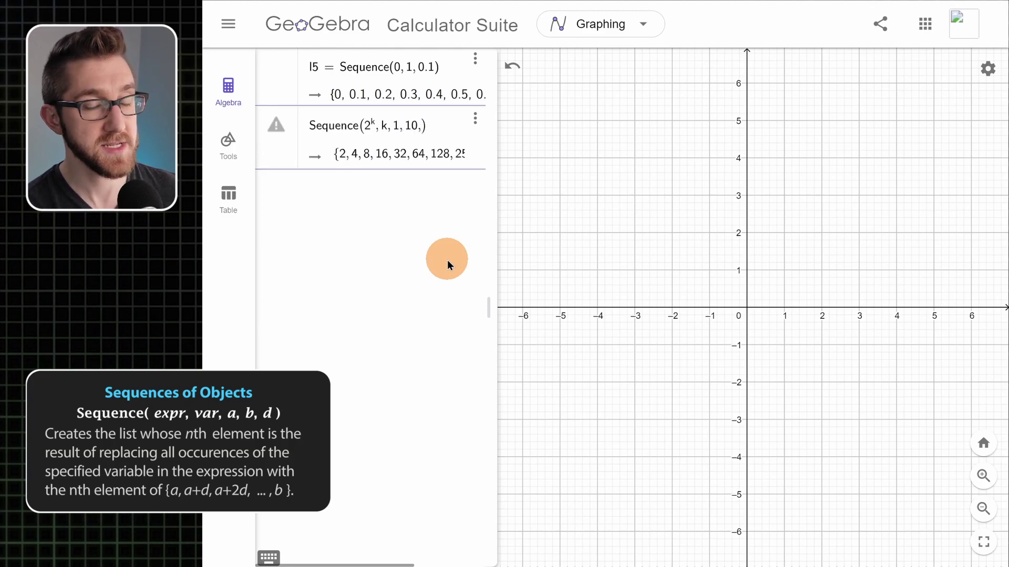
text(1)
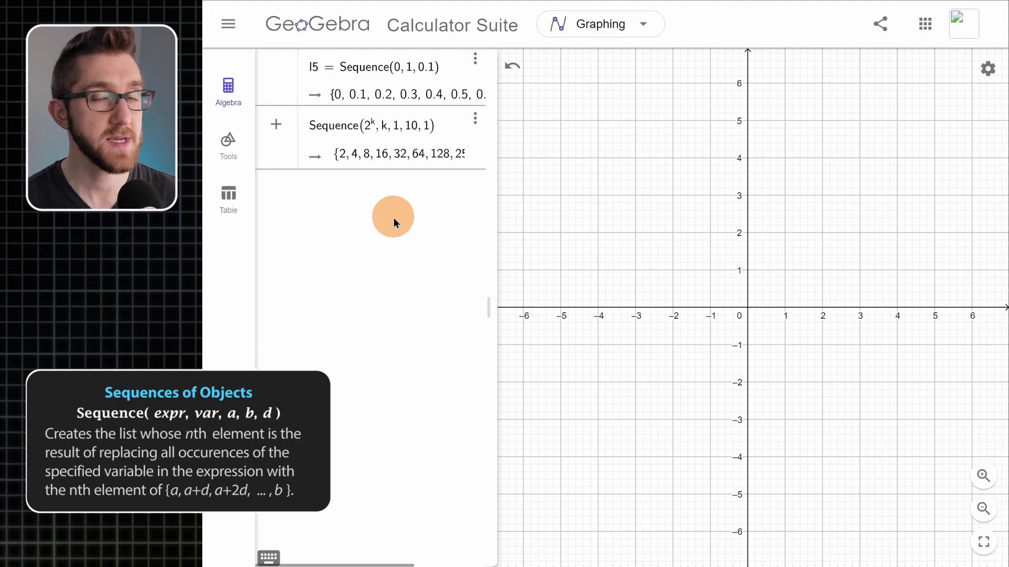
key(Return)
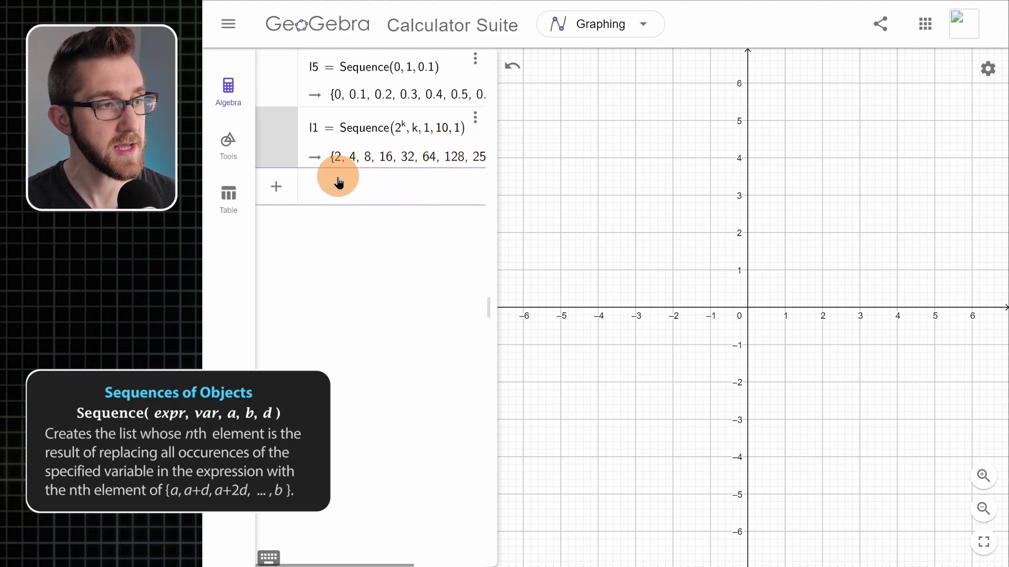
drag(491, 191, 578, 196)
click(355, 184)
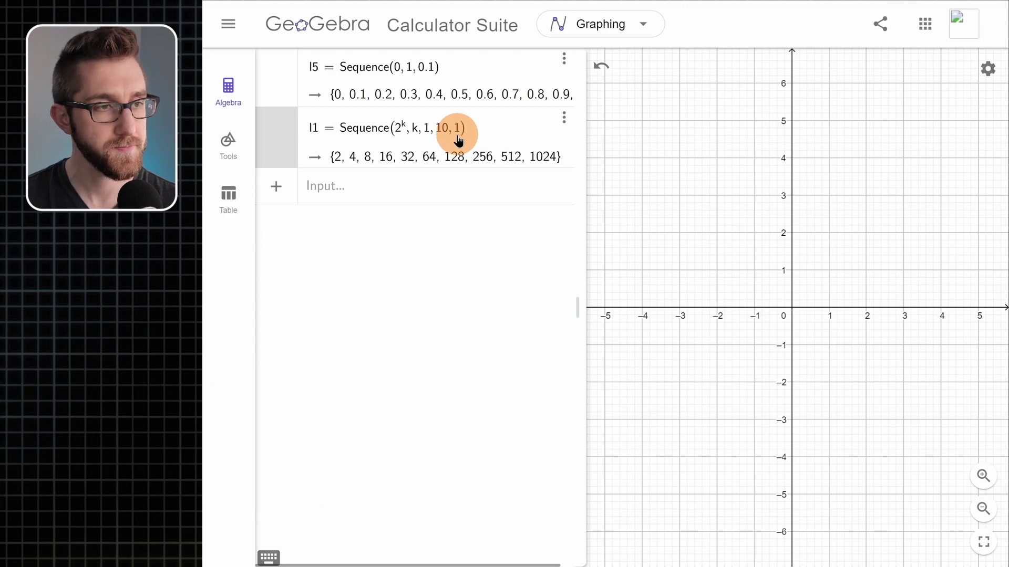
Enter l2 = Sequence(y = x + n, n, -5, 5, 0.5) to draw the parallel lines, then deselect it
click(448, 293)
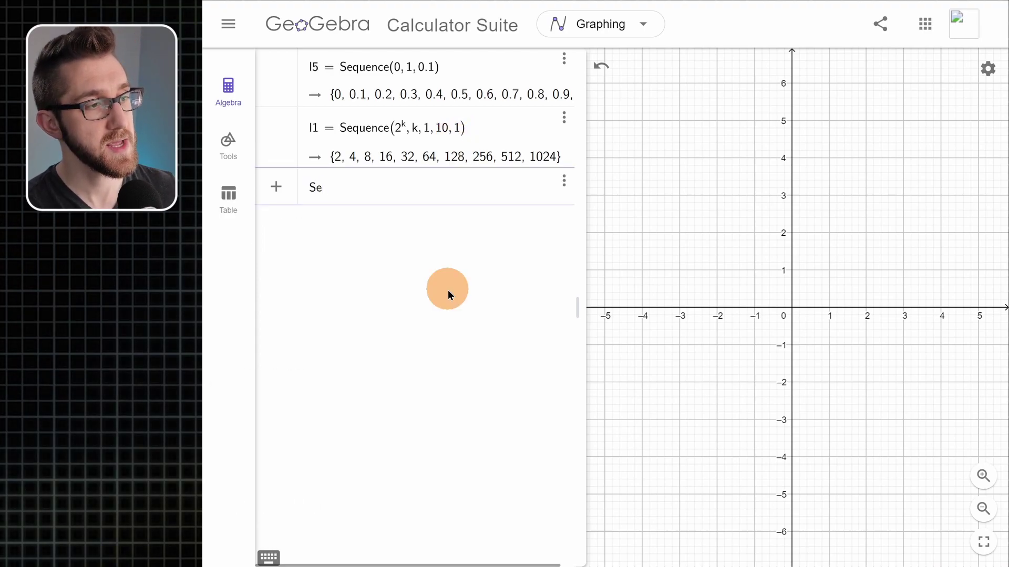
text(quence(y=)
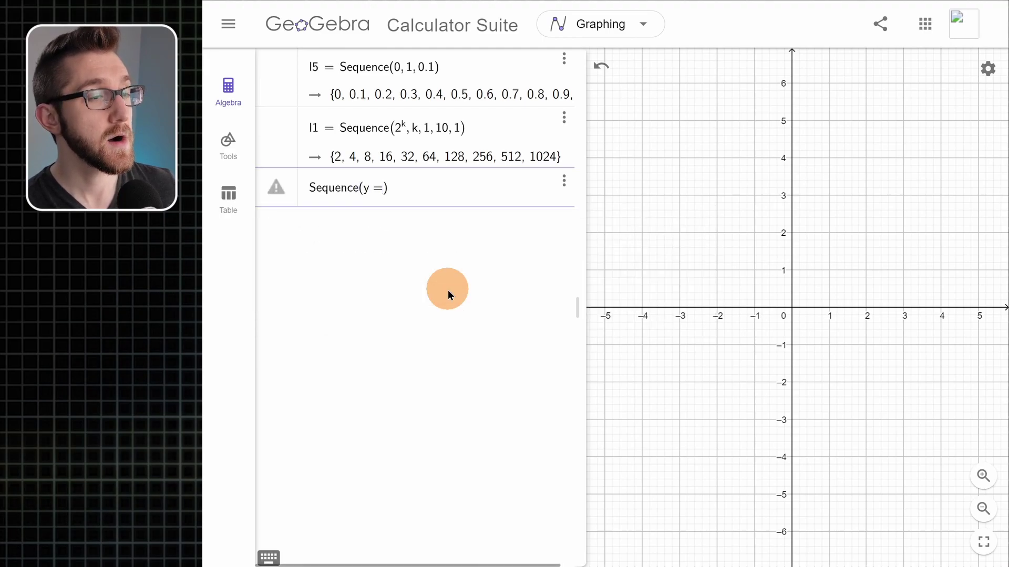
text(x)
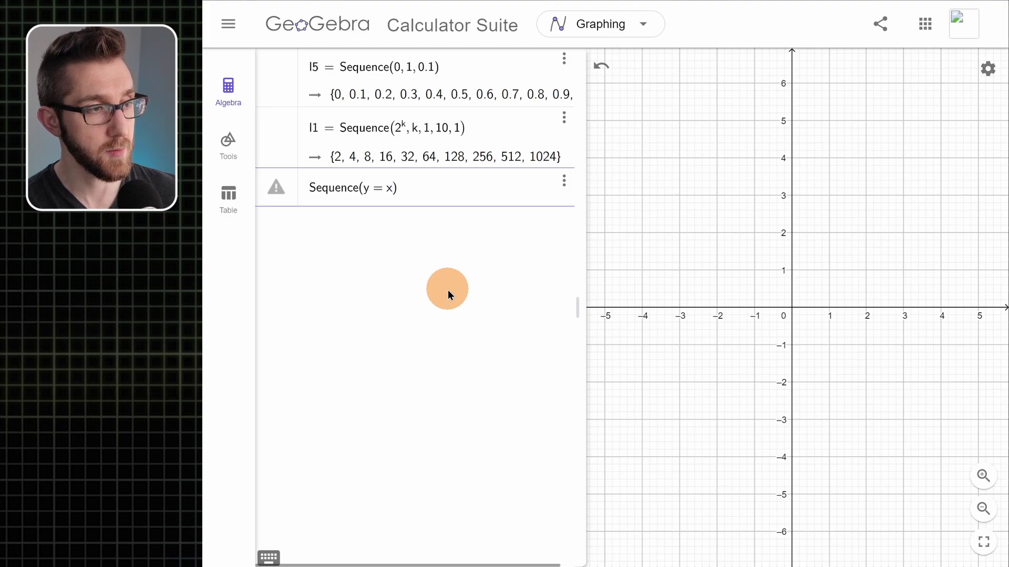
text(+n)
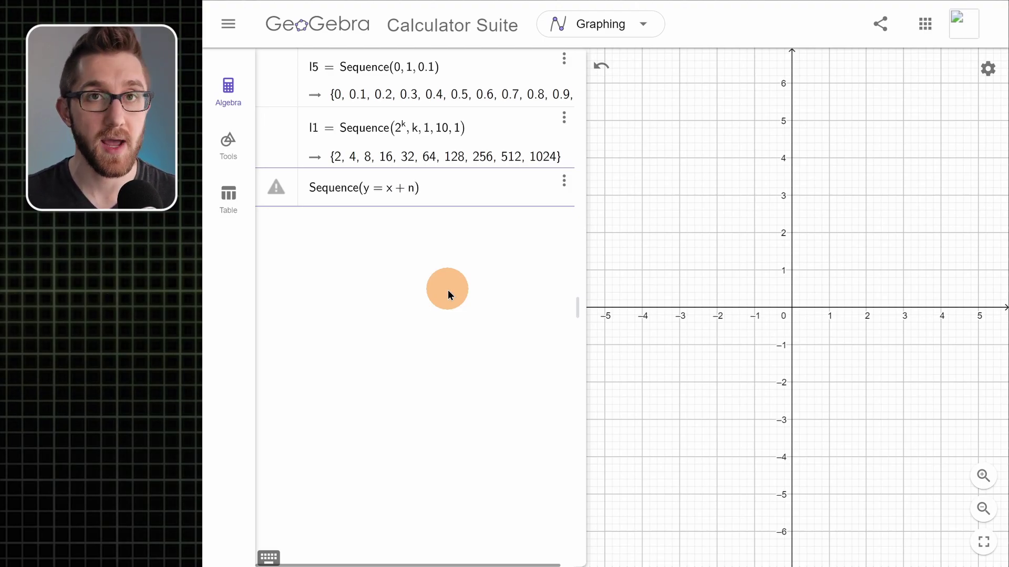
text(,n,)
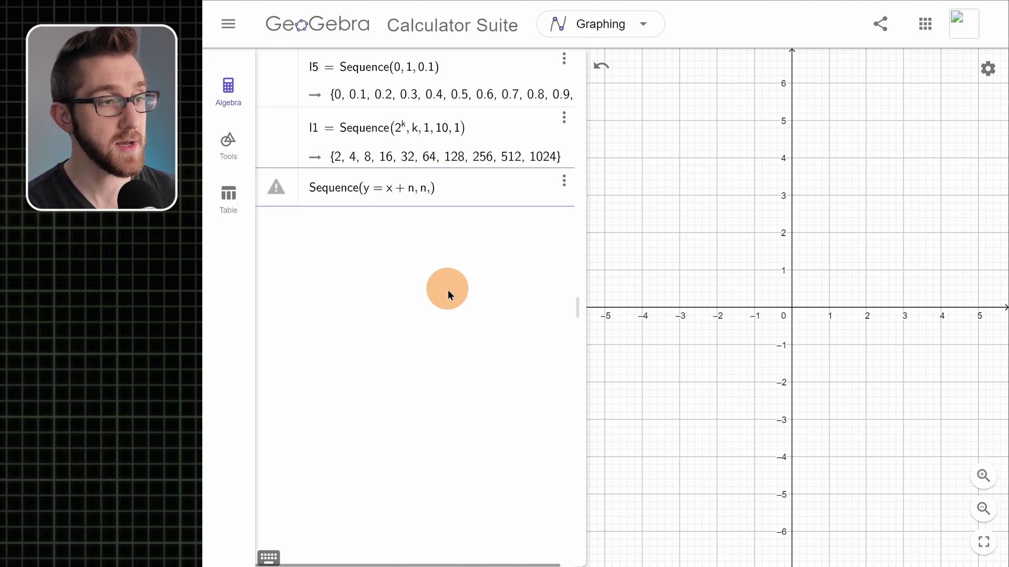
text(-5,5)
key(Return)
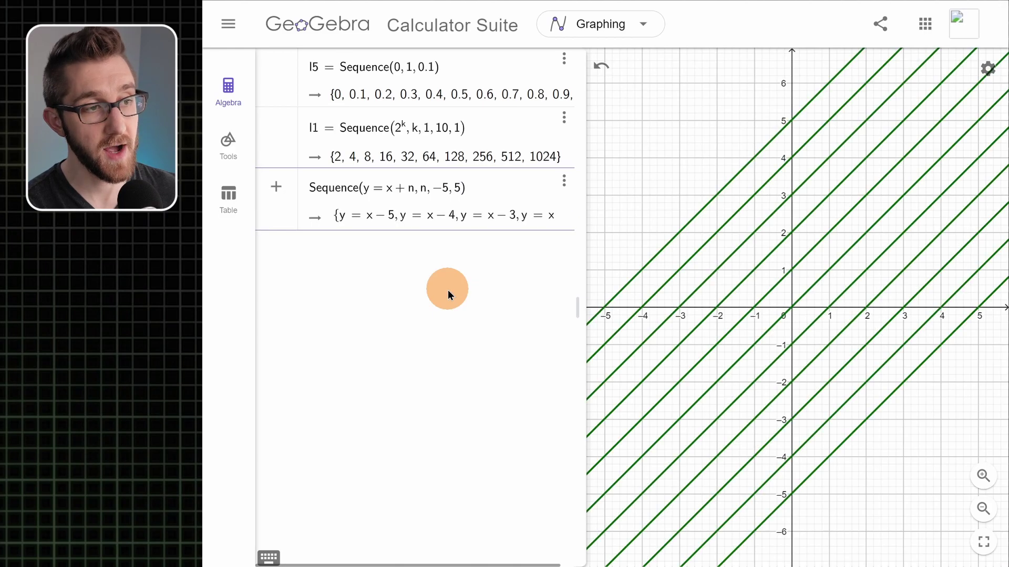
text(, )
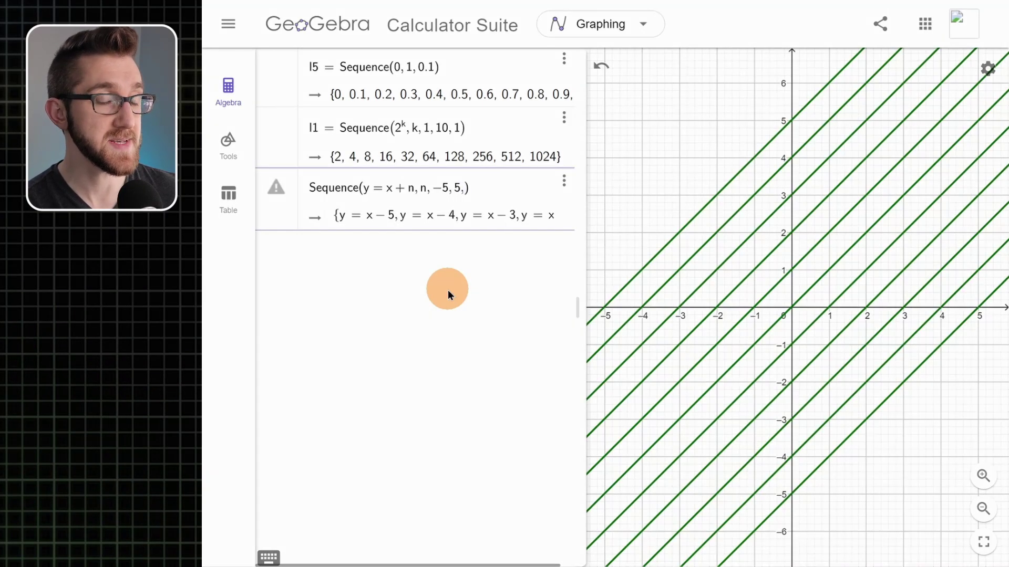
text(-)
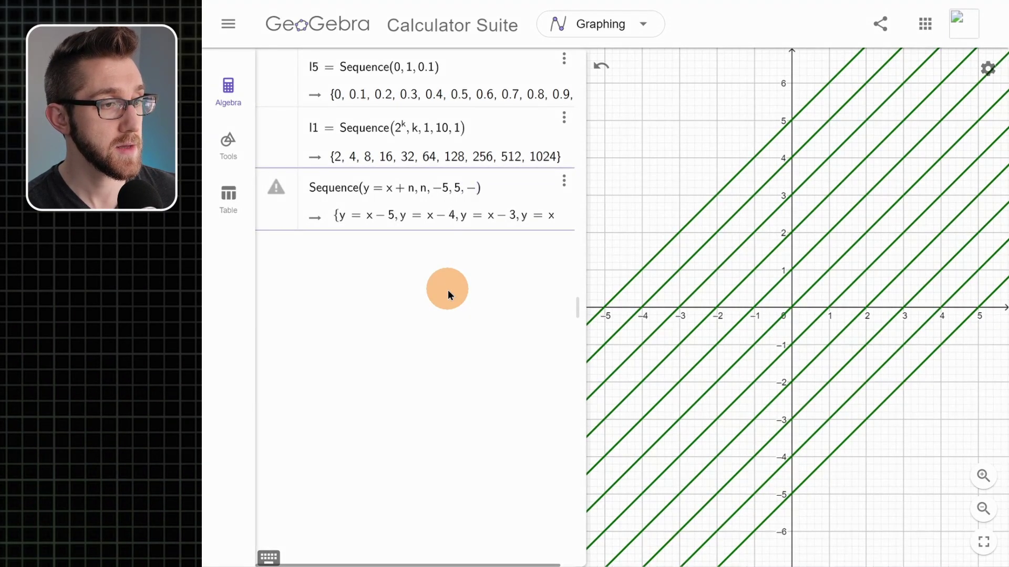
key(BackSpace)
text(0.5)
key(Return)
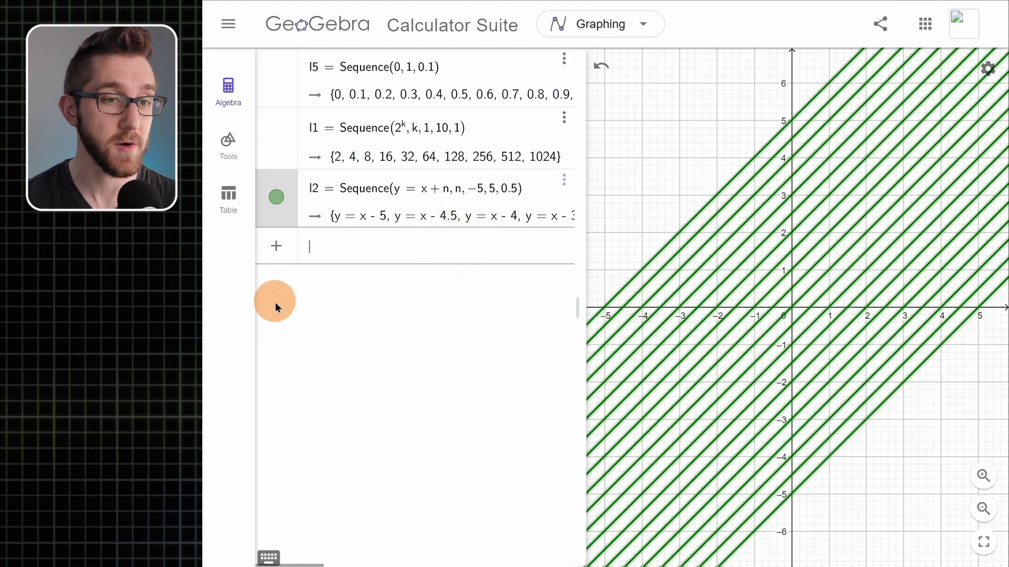
click(690, 154)
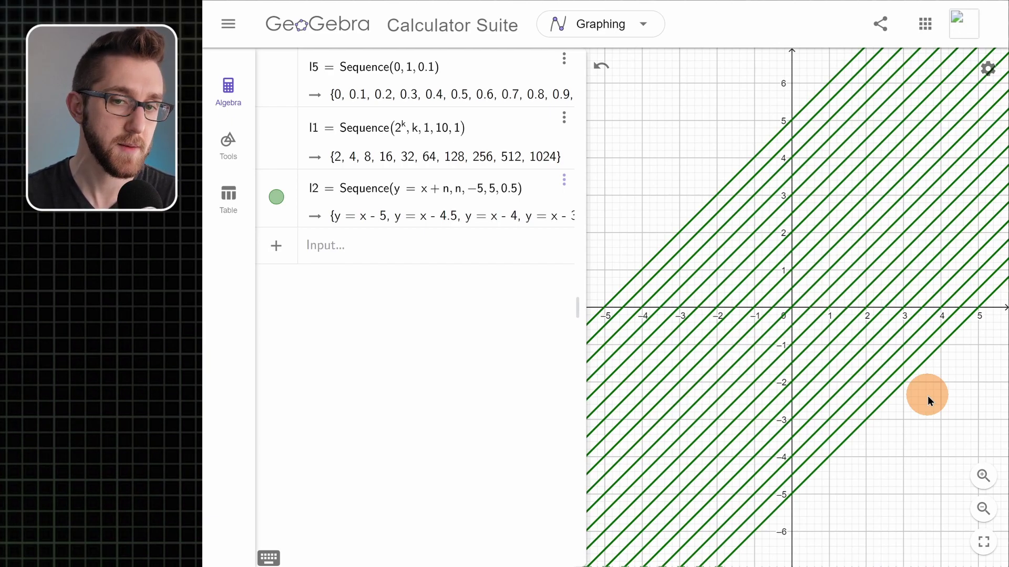
Hide the l2 line family and zoom in toward the origin
click(276, 197)
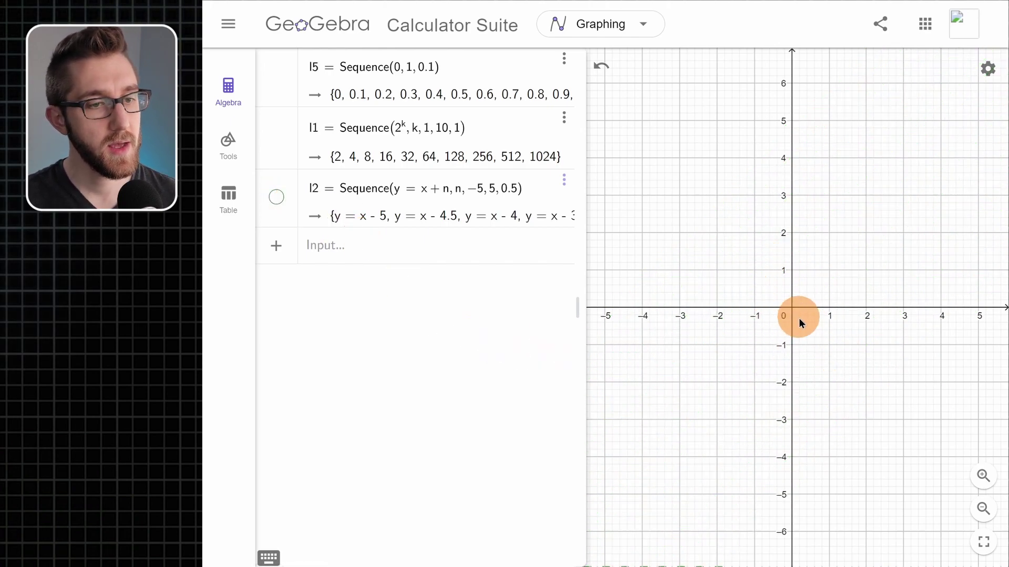
scroll(787, 311, up, 6)
scroll(803, 314, up, 2)
Create f = Segment((0.5, 0.5), (1, 0)) and hide it from the graph
click(381, 349)
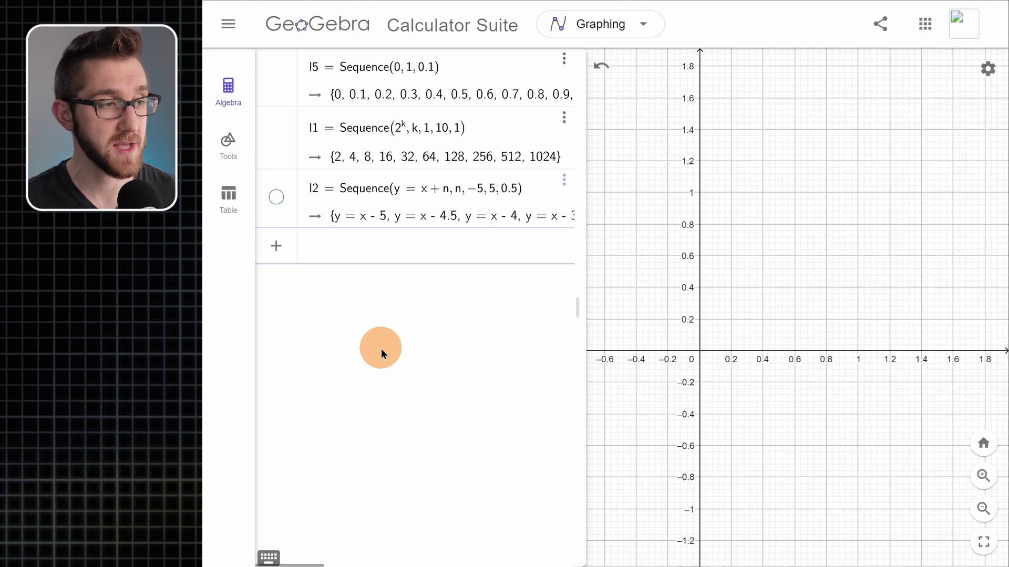
text(Segment)
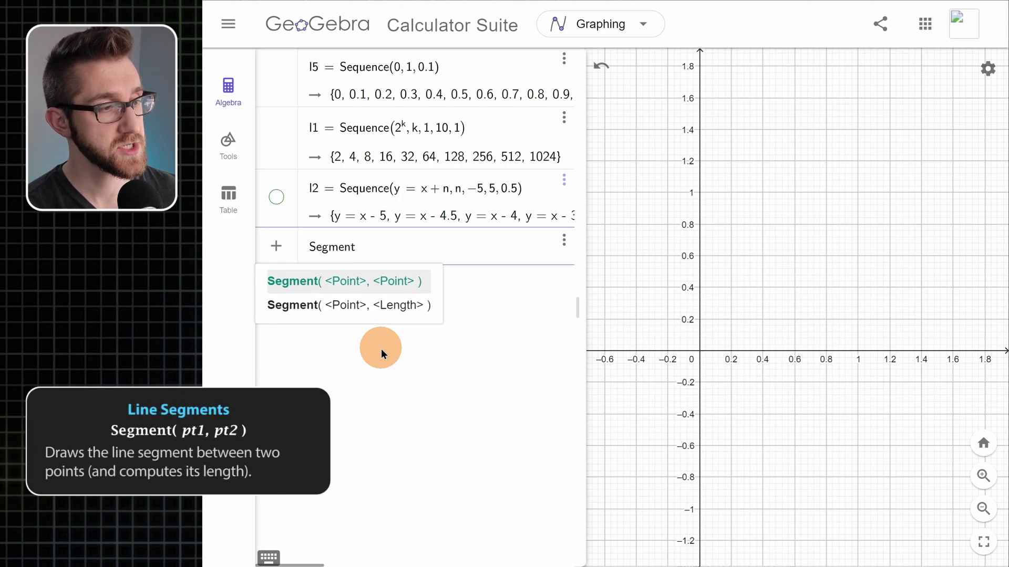
text(()
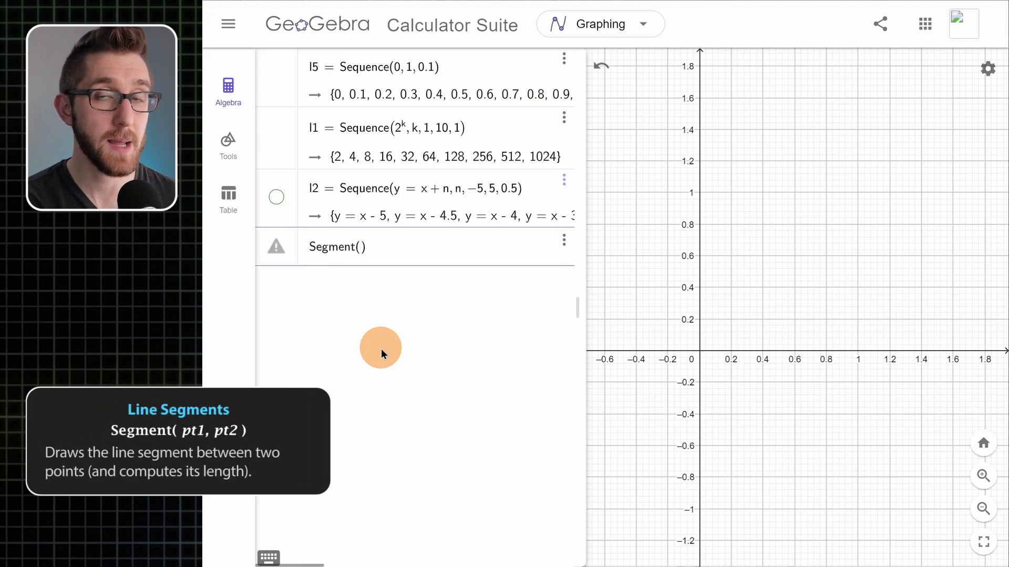
text((0)
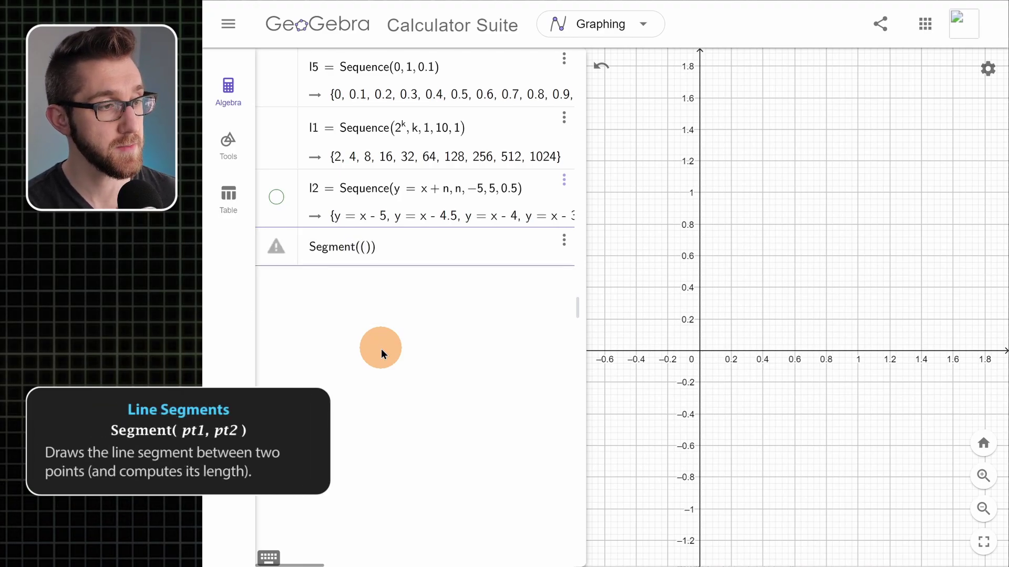
text(.5)
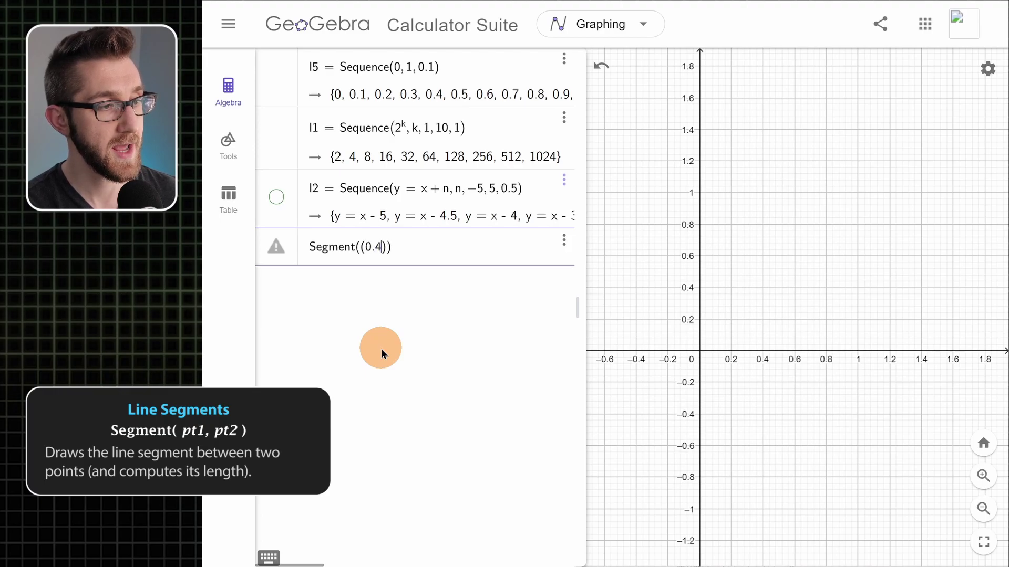
text(, 0.5), )
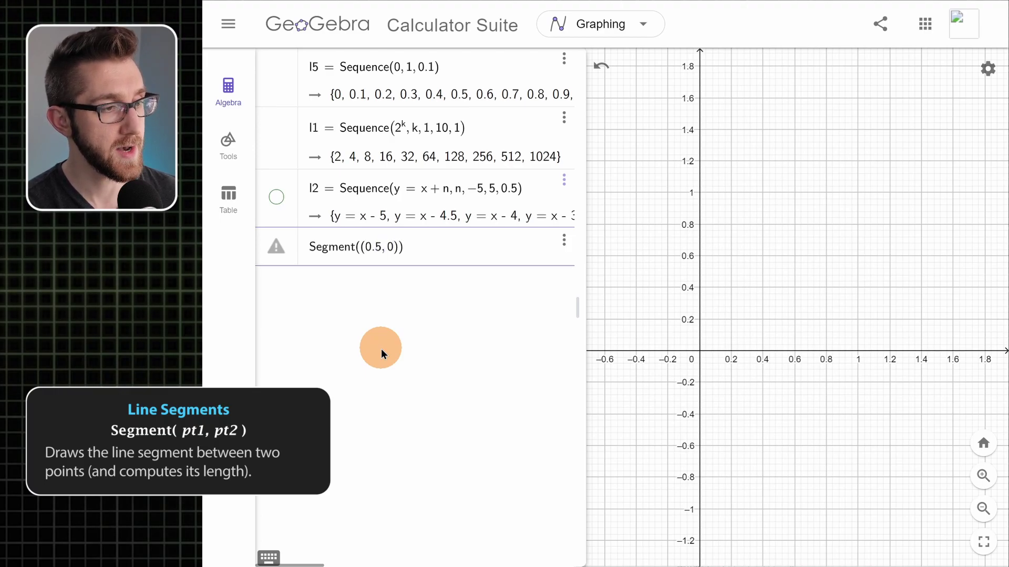
text((1, 0)
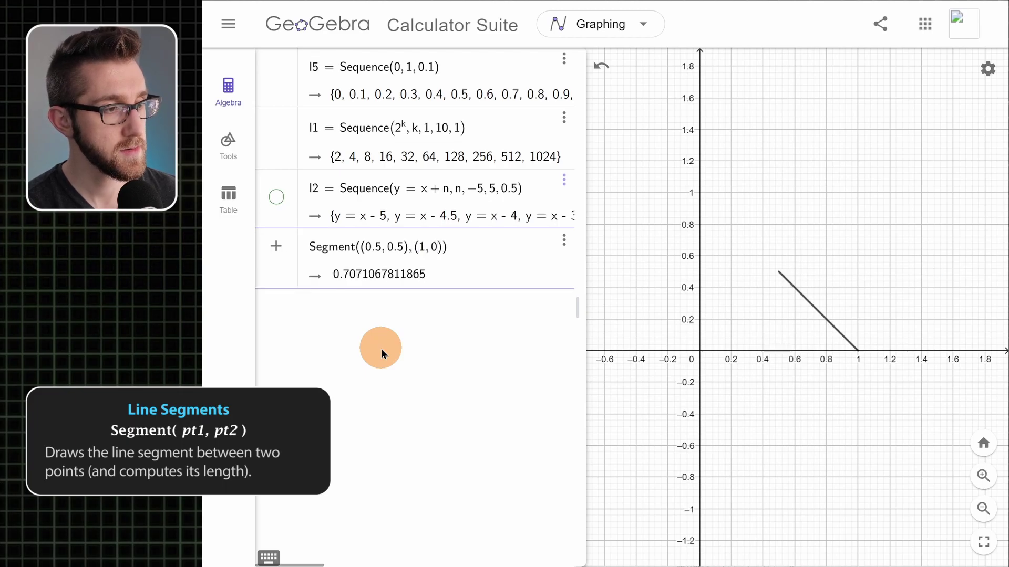
key(Return)
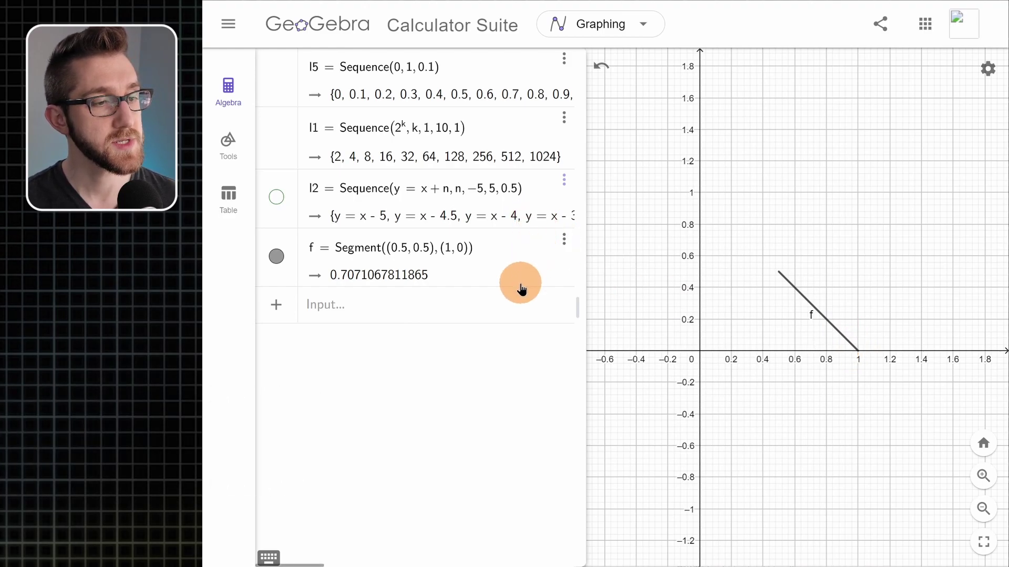
click(277, 258)
click(352, 314)
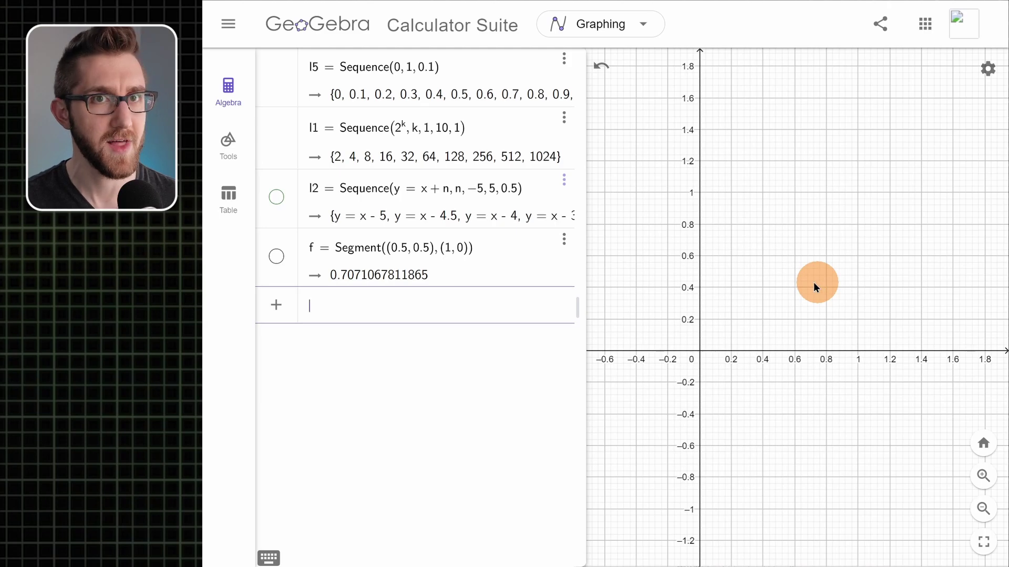
Graph Sequence(Segment((0,1),(1,Y)), Y, 0, 2, 0.1) and pan to show the whole fan
text(Sequence)
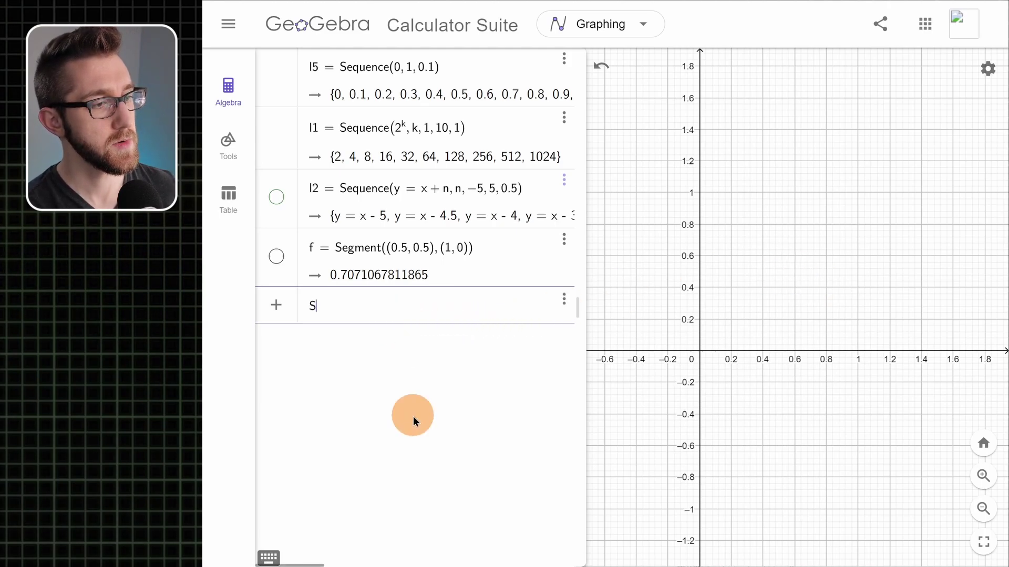
click(413, 418)
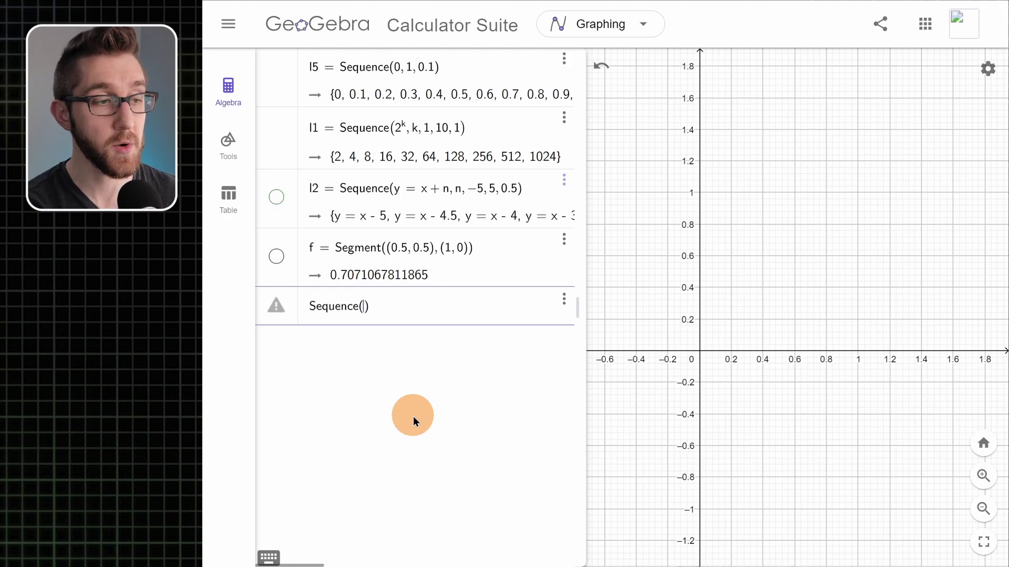
text(Segment()
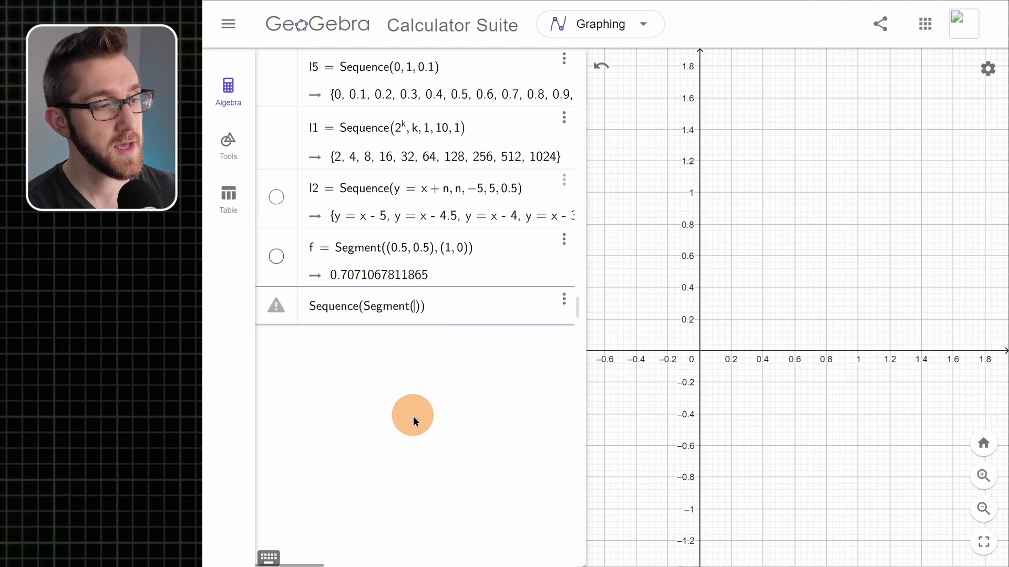
text((0,)
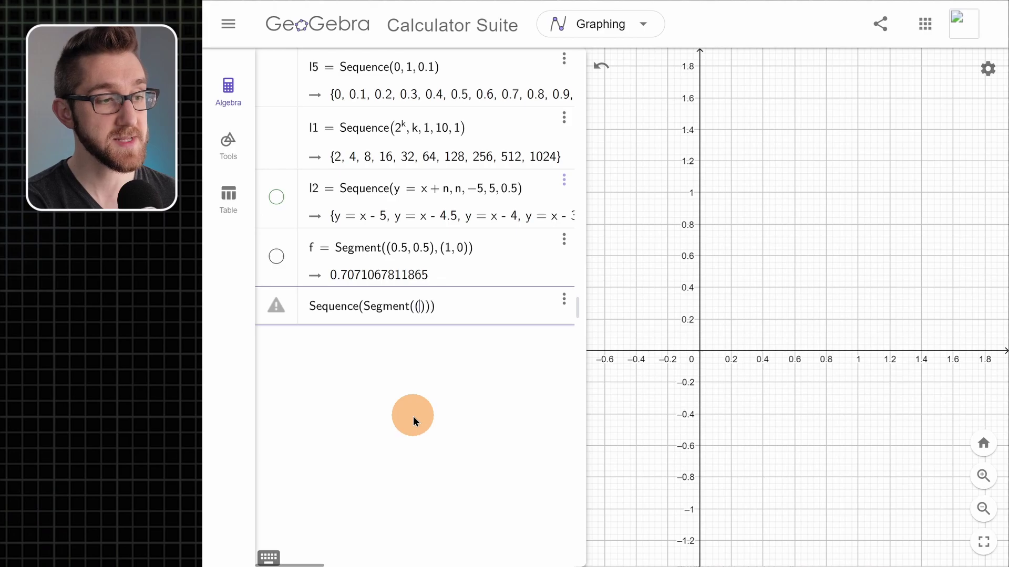
text(1),)
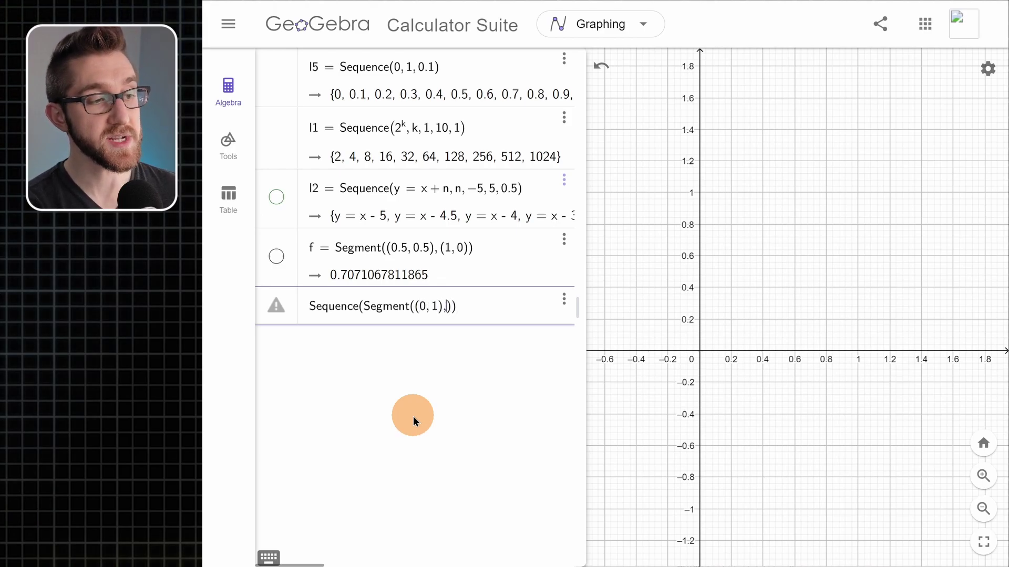
text(()
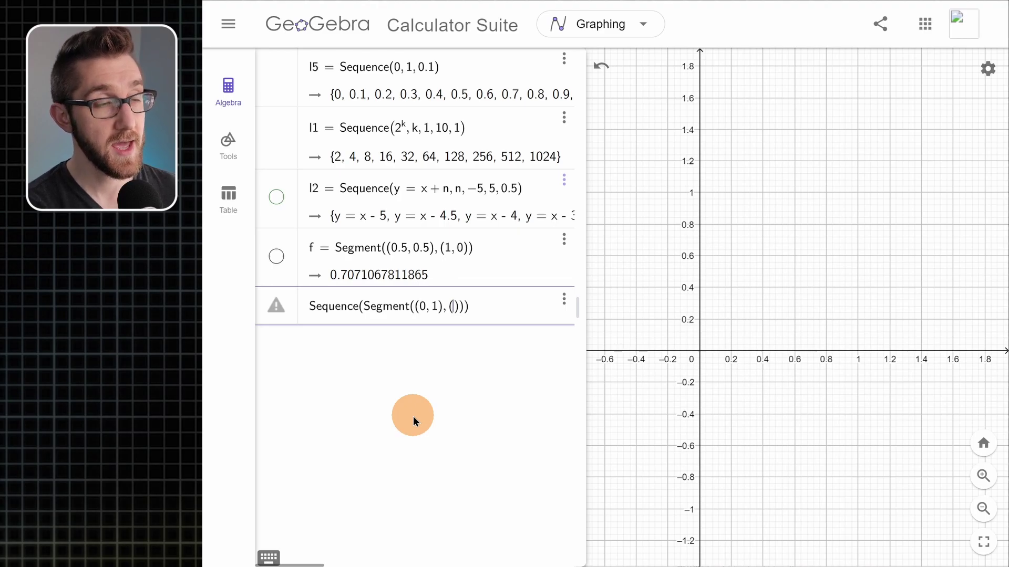
text(1,)
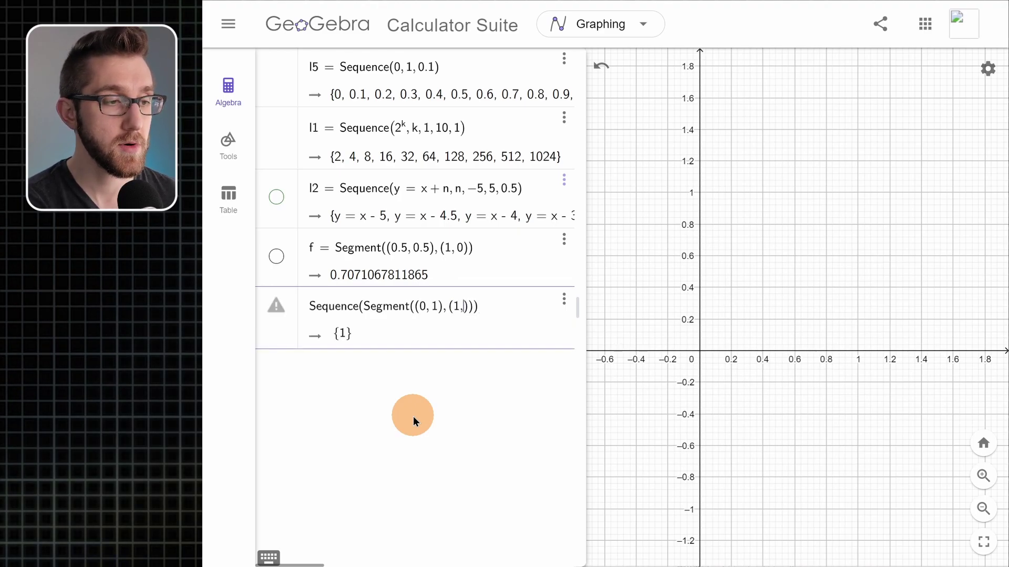
text(Y)
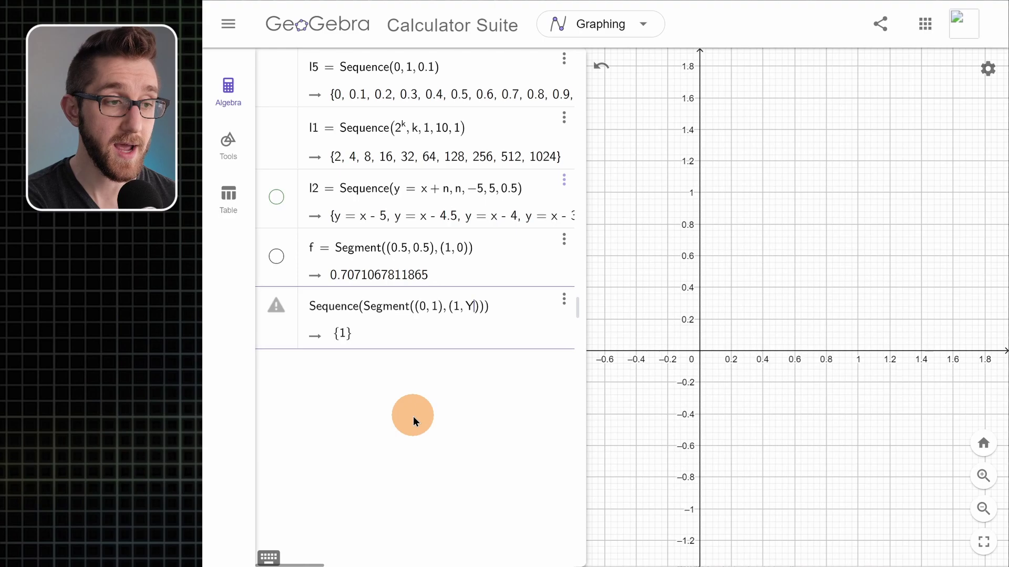
key(Right)
key(Right)
text(, Y)
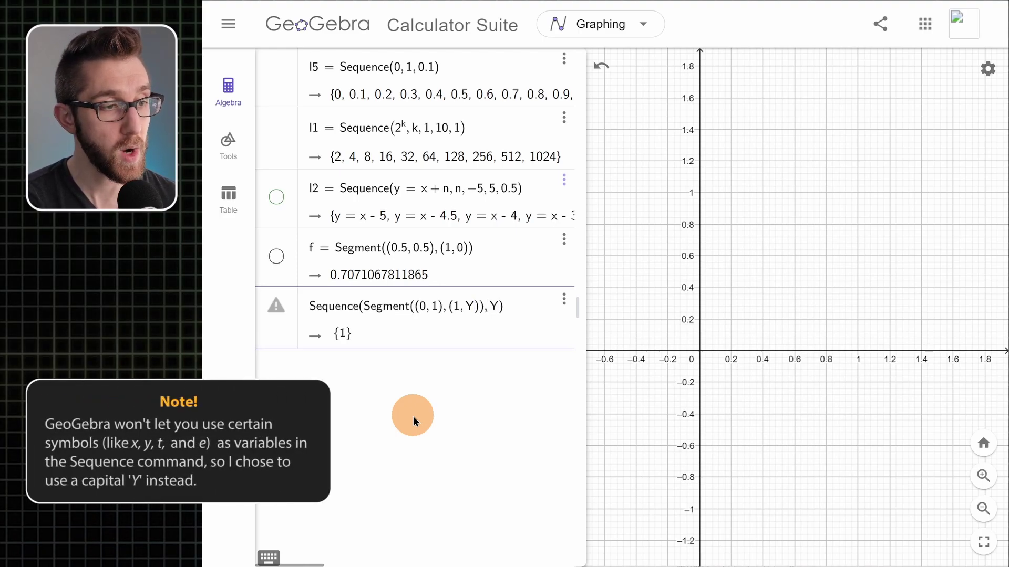
text(, 0, )
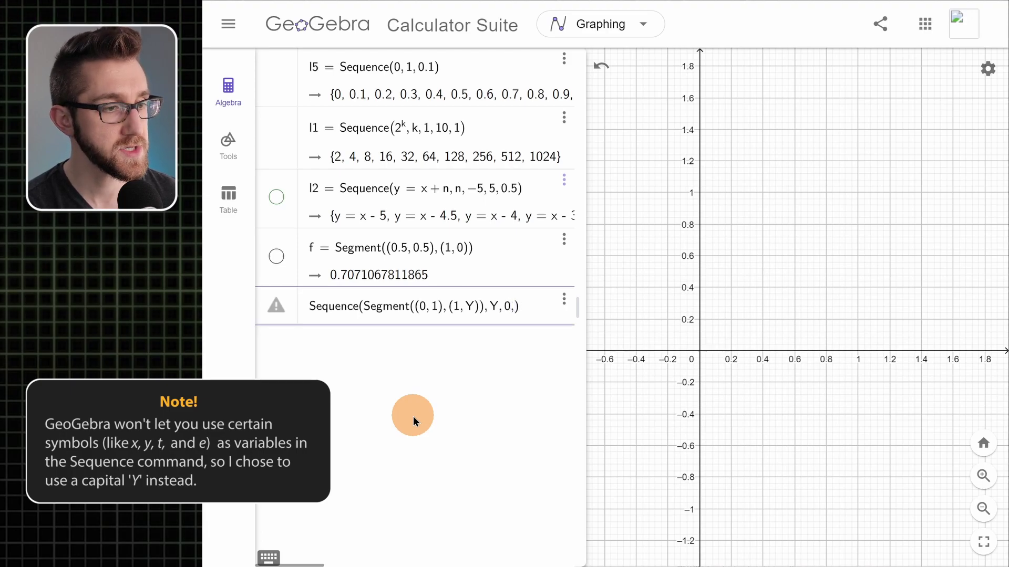
text(2, 0.1)
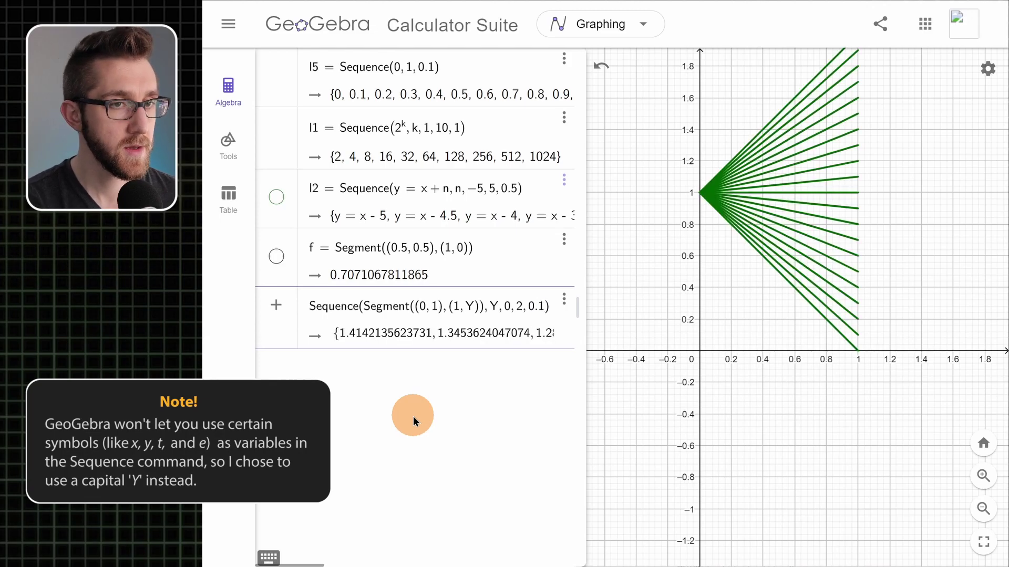
key(Return)
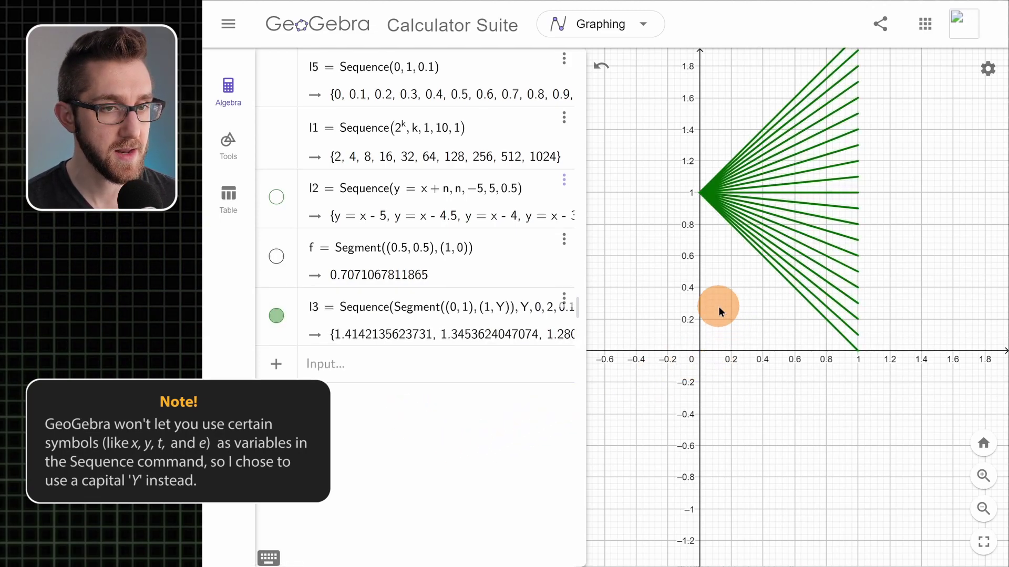
drag(719, 311, 715, 355)
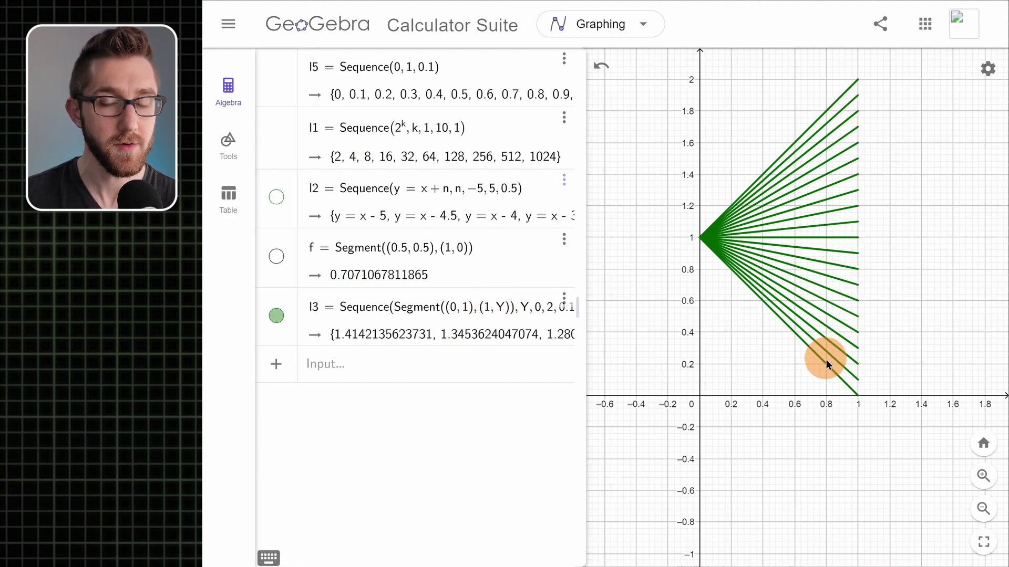
Delete the segment sequence l3 and segment f from the Algebra view
click(564, 298)
click(577, 349)
click(564, 240)
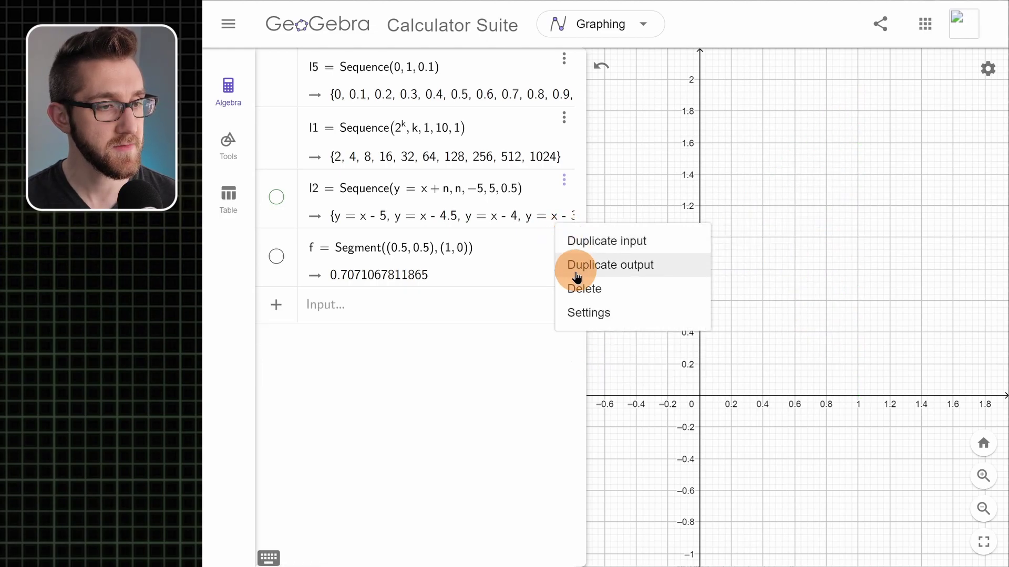
click(573, 286)
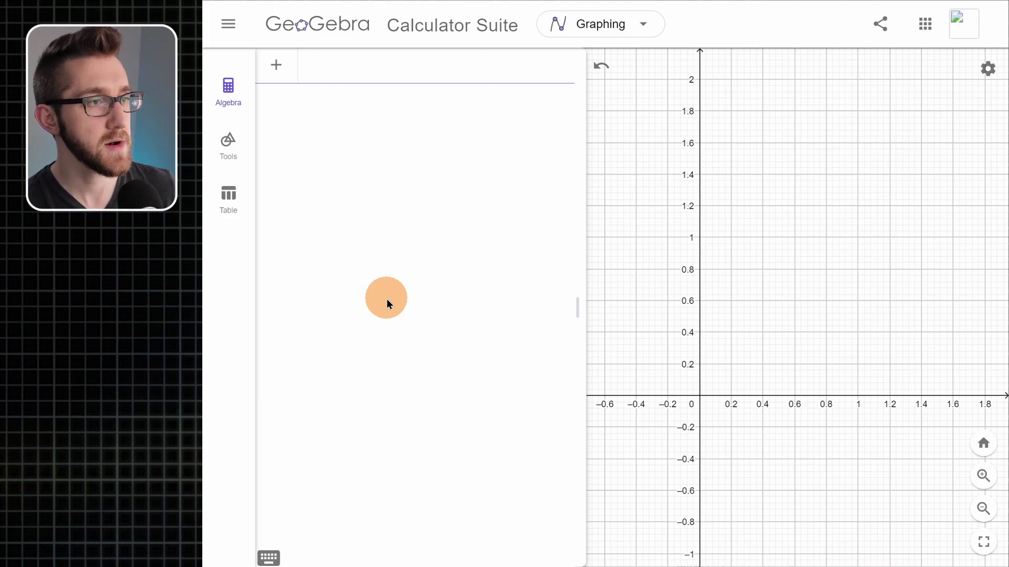
Define f(x) = sin(x^2) and zoom and pan the graph to show x from 0 to 5
text(f)
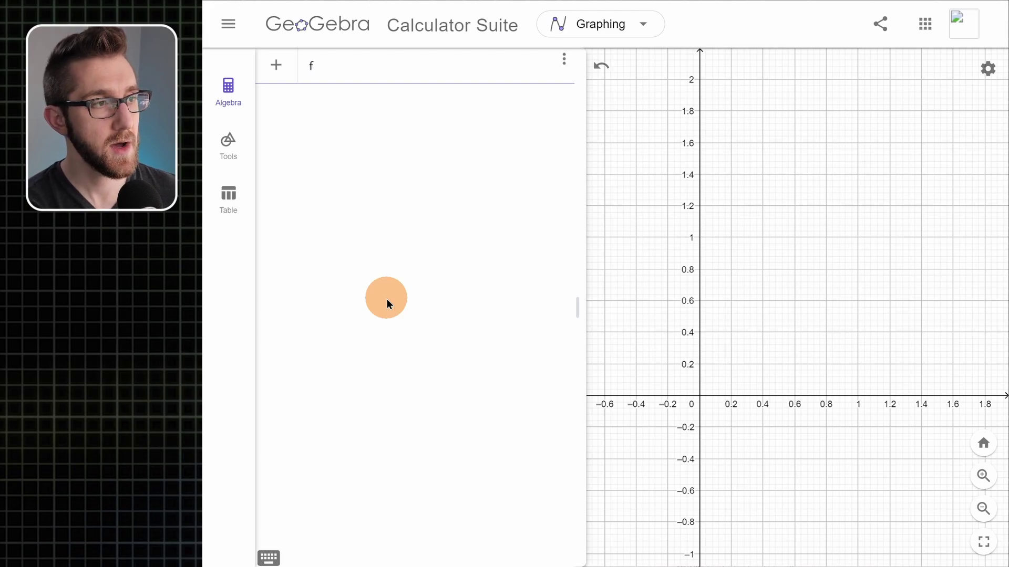
text((x) = )
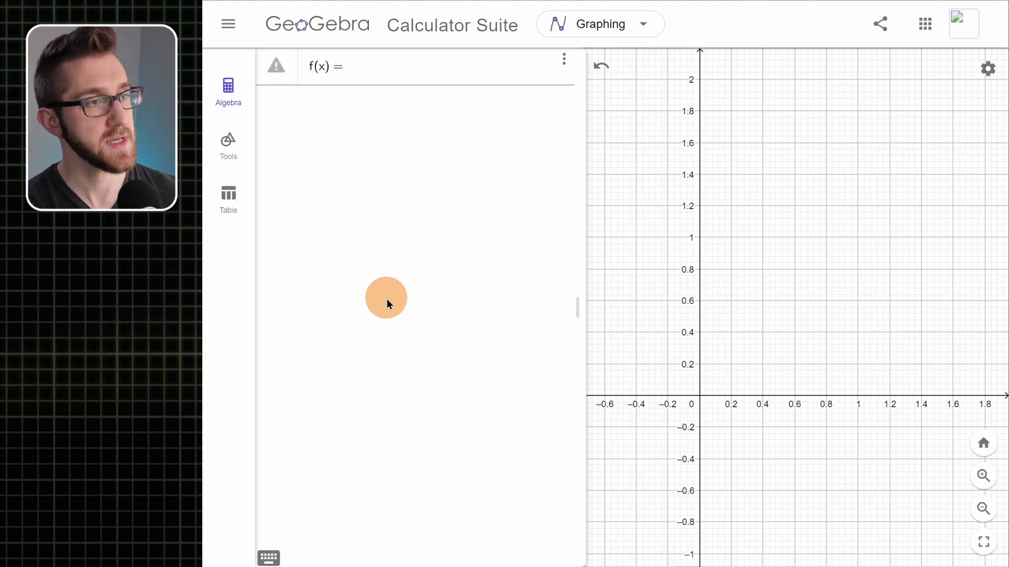
text(sin(x^2)
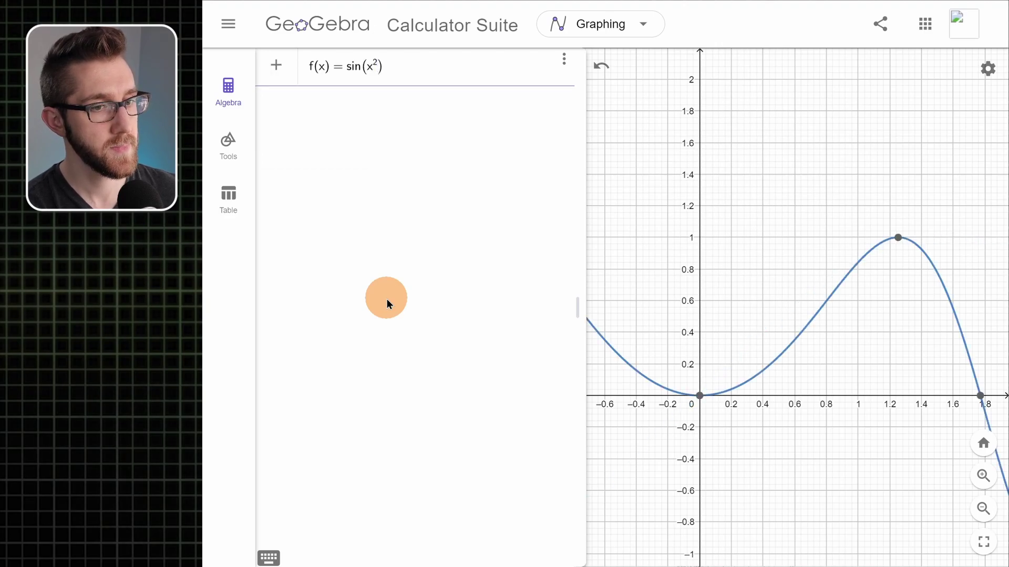
key(Return)
scroll(835, 352, down, 10)
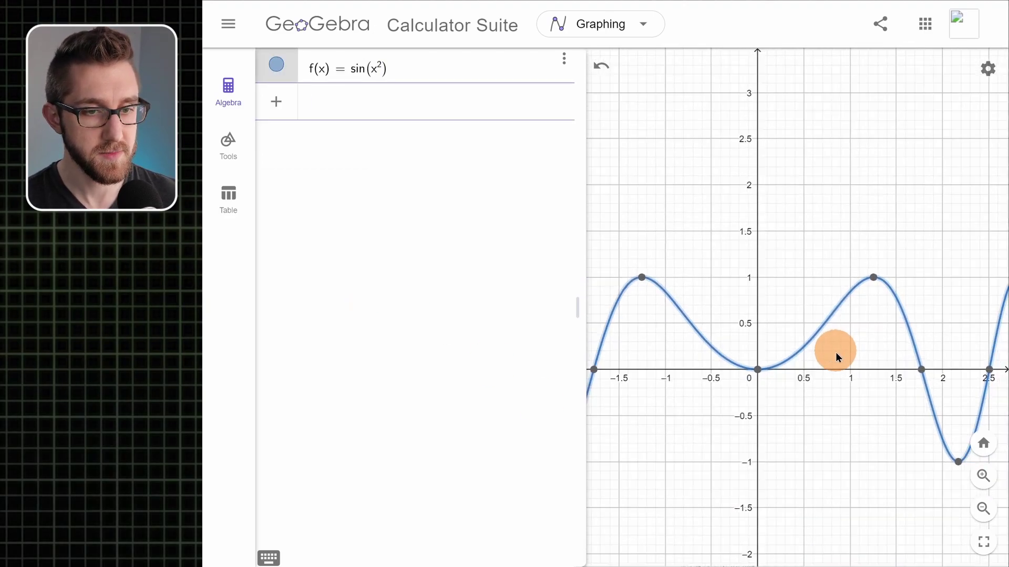
scroll(846, 409, down, 2)
drag(857, 428, 784, 424)
scroll(847, 425, up, 3)
scroll(847, 424, up, 2)
scroll(781, 413, up, 1)
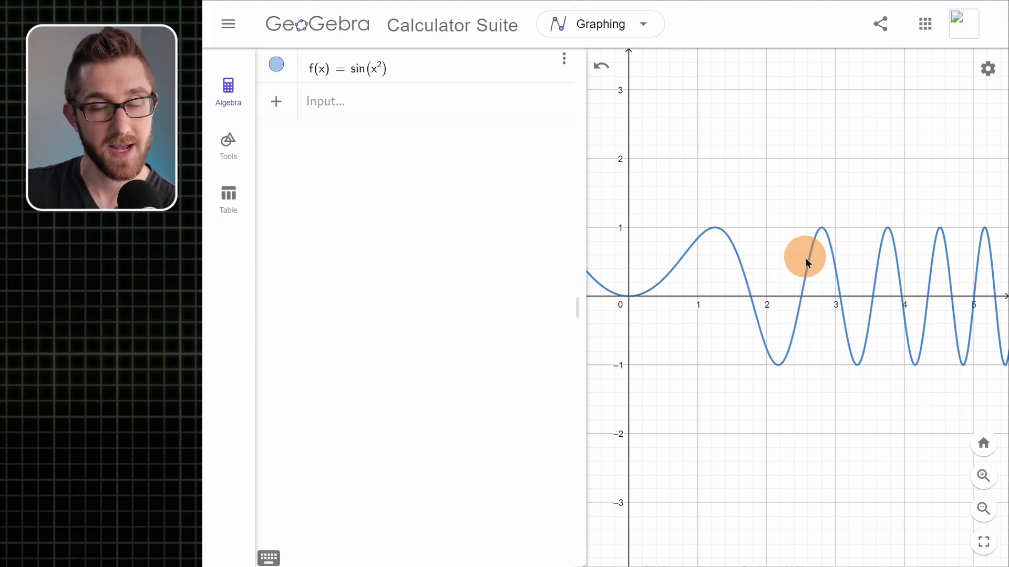
click(331, 109)
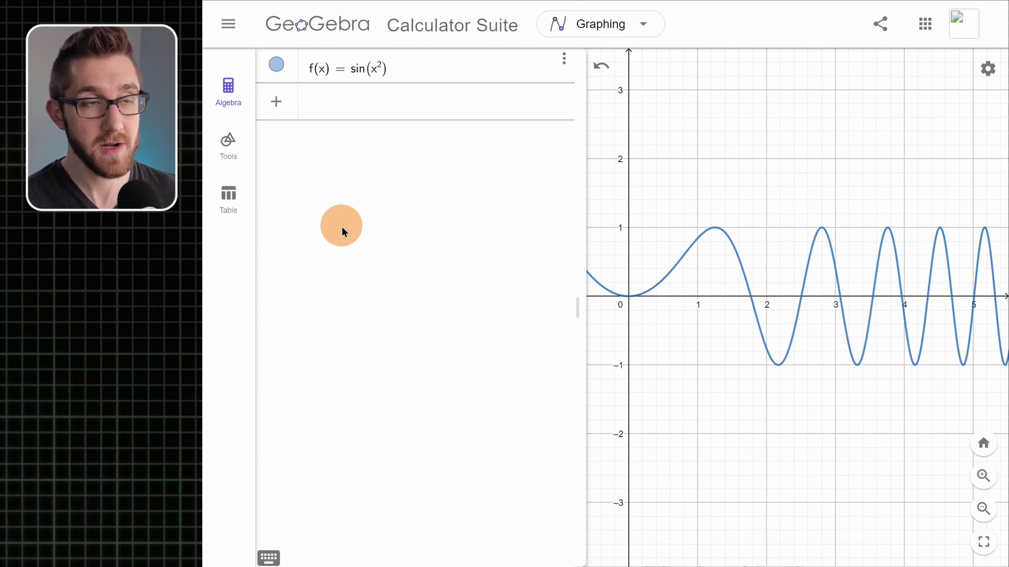
Create slider N with range 1 to 40 and step 1, and set it to 7
text(N)
key(Return)
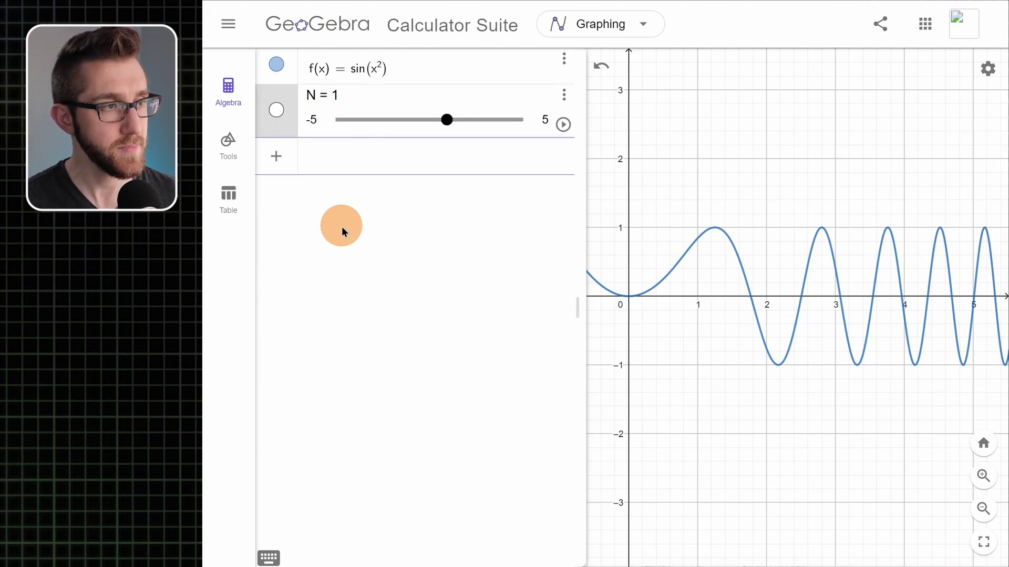
click(295, 121)
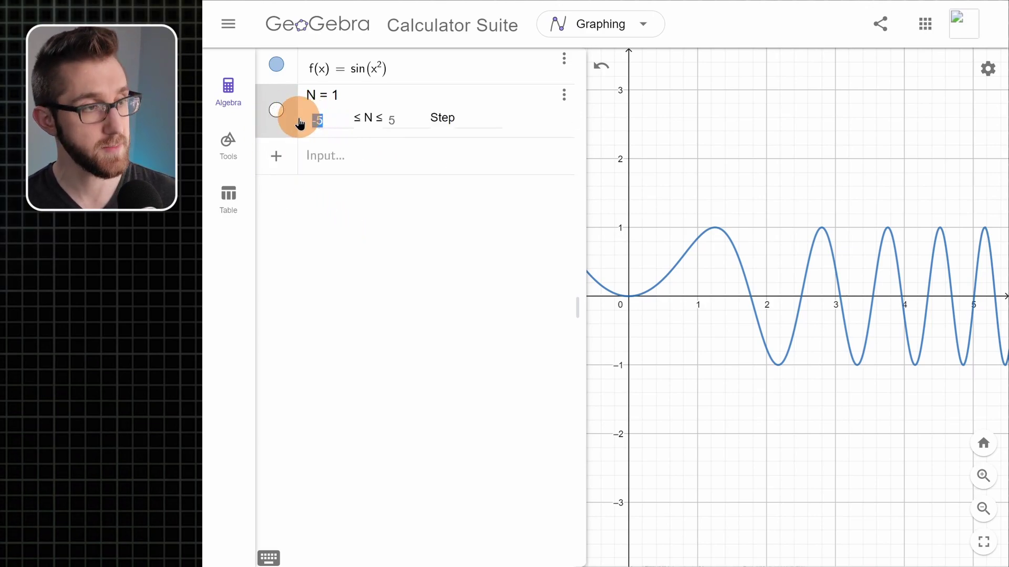
text(1)
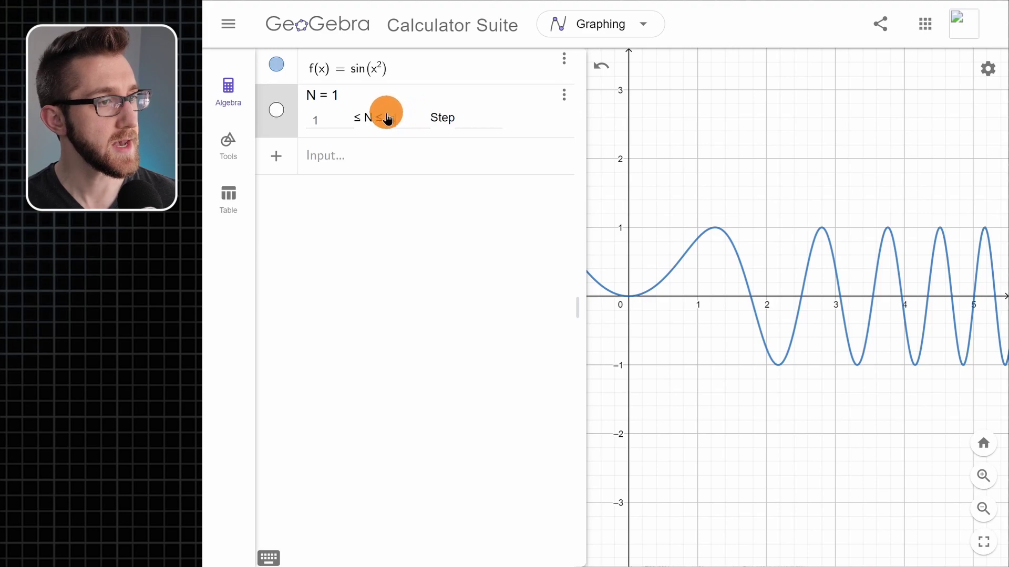
double_click(387, 119)
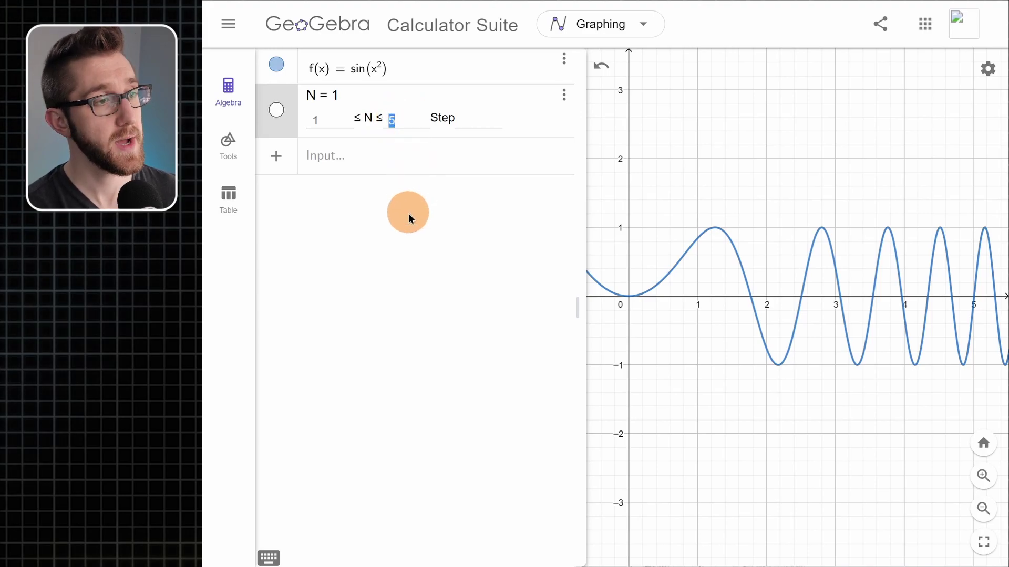
text(40)
key(Tab)
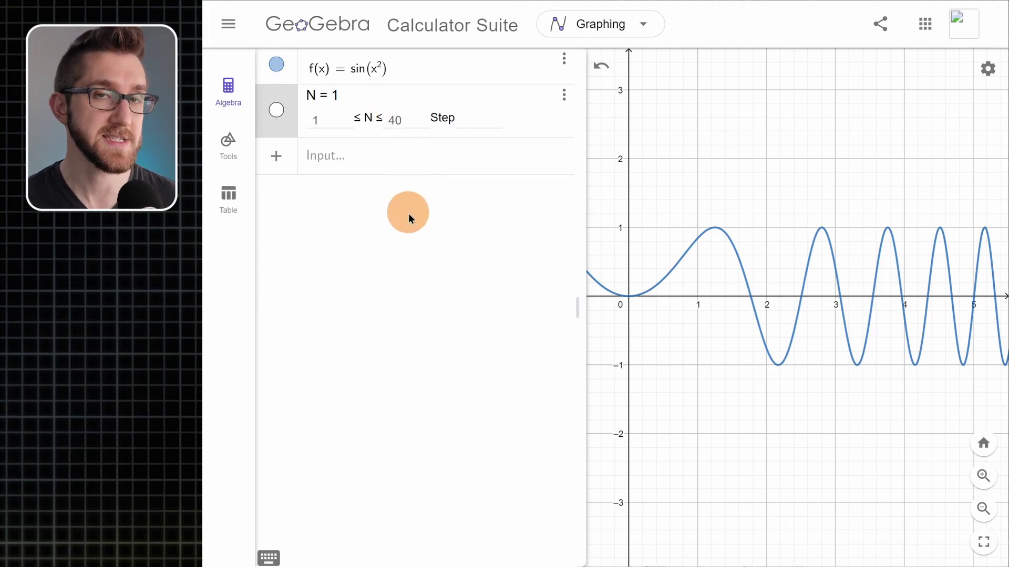
text(1)
key(Return)
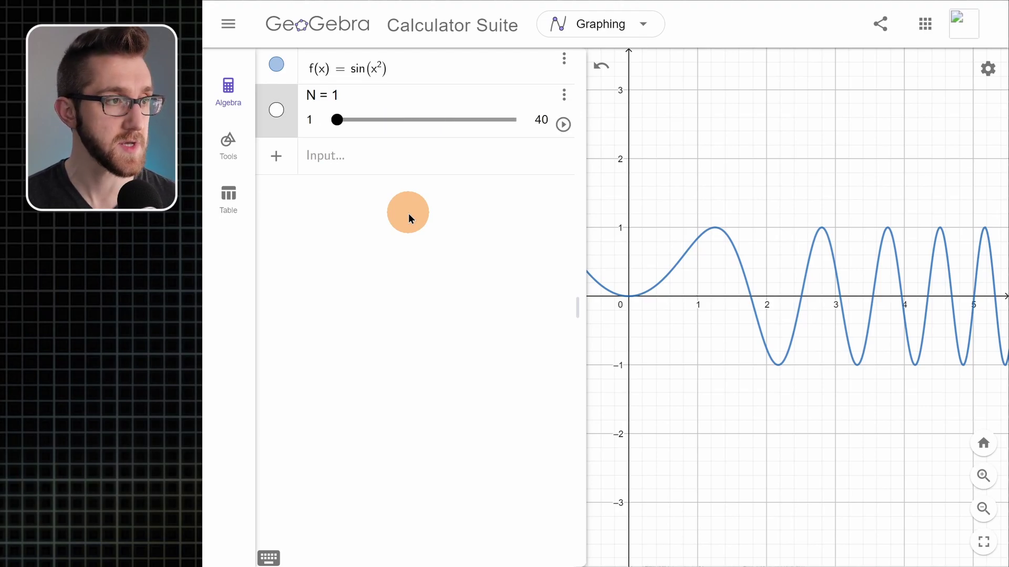
drag(337, 120, 364, 120)
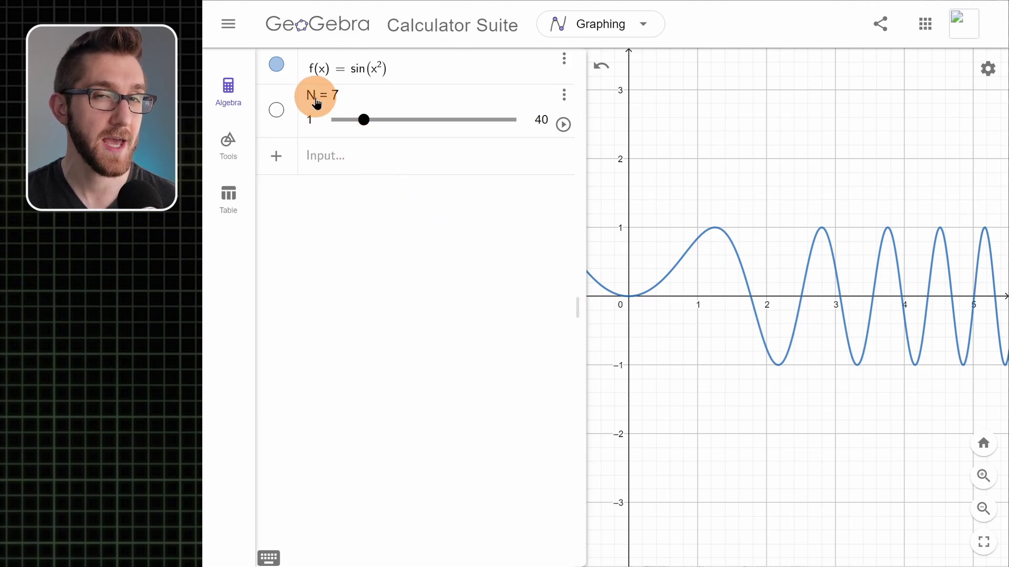
Define D = Sequence(0, 5, 5/N) and nudge N to 8 to watch the list update
click(342, 154)
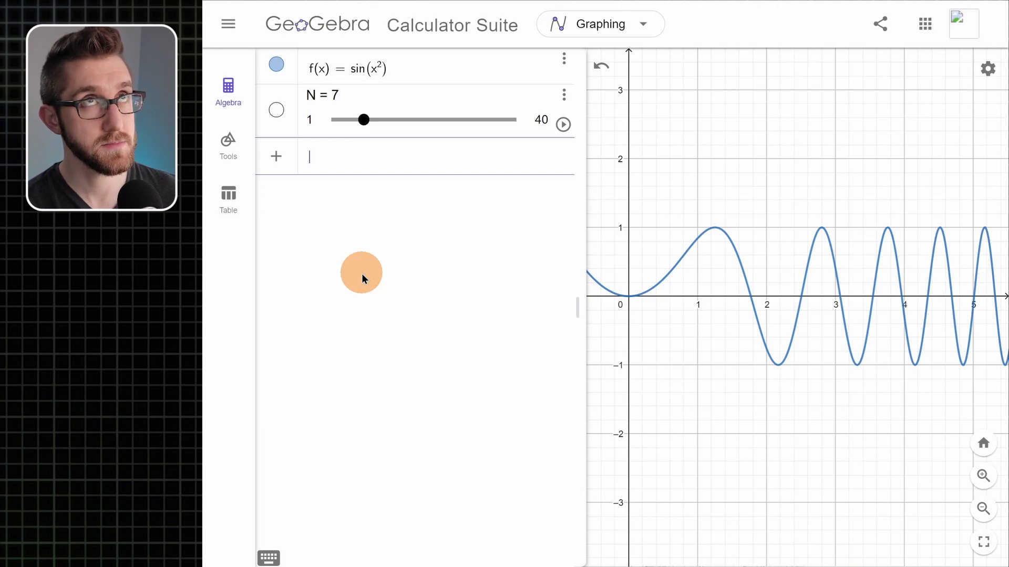
text(D )
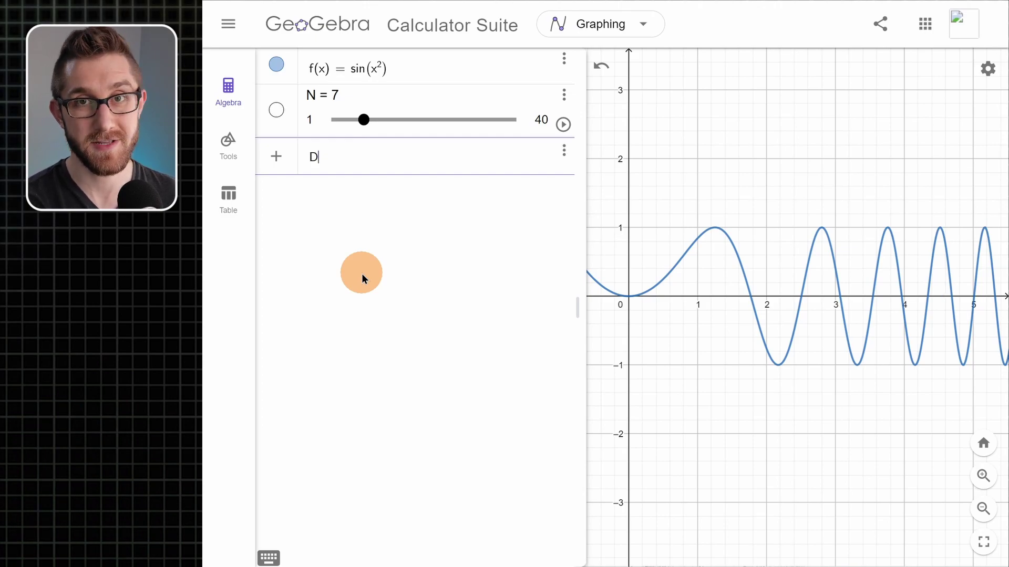
text(= Sequence()
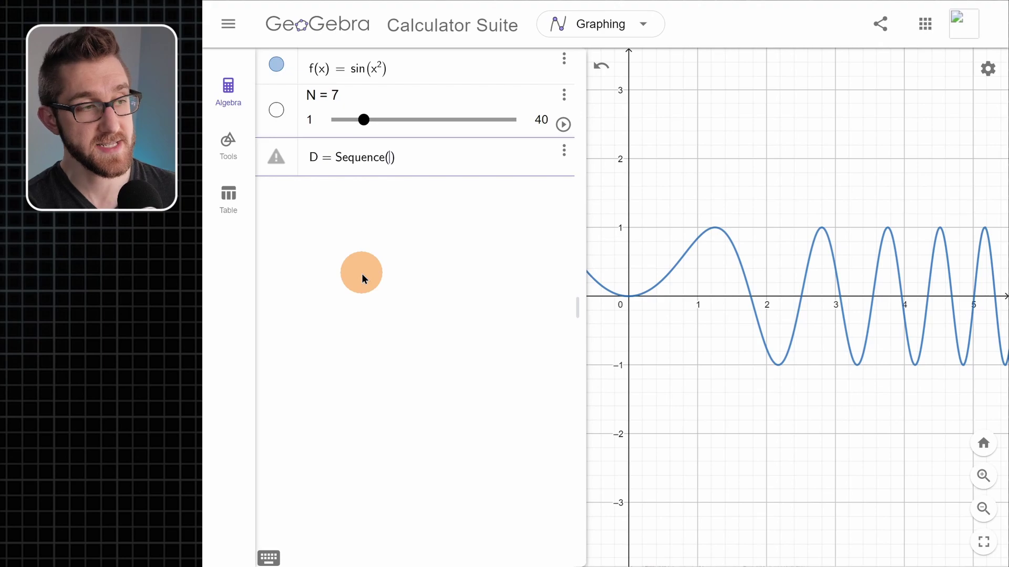
text(0, )
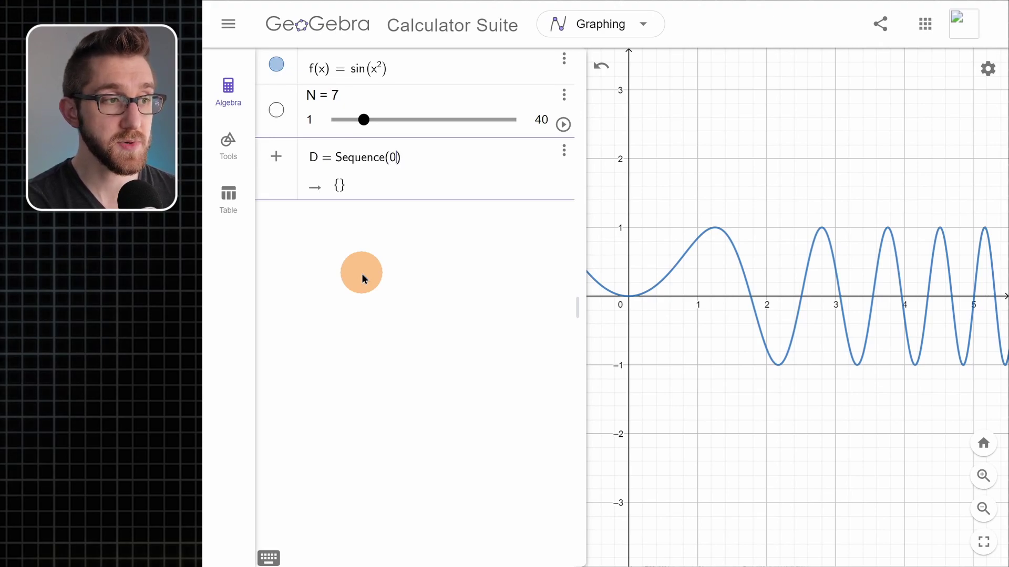
text(5,)
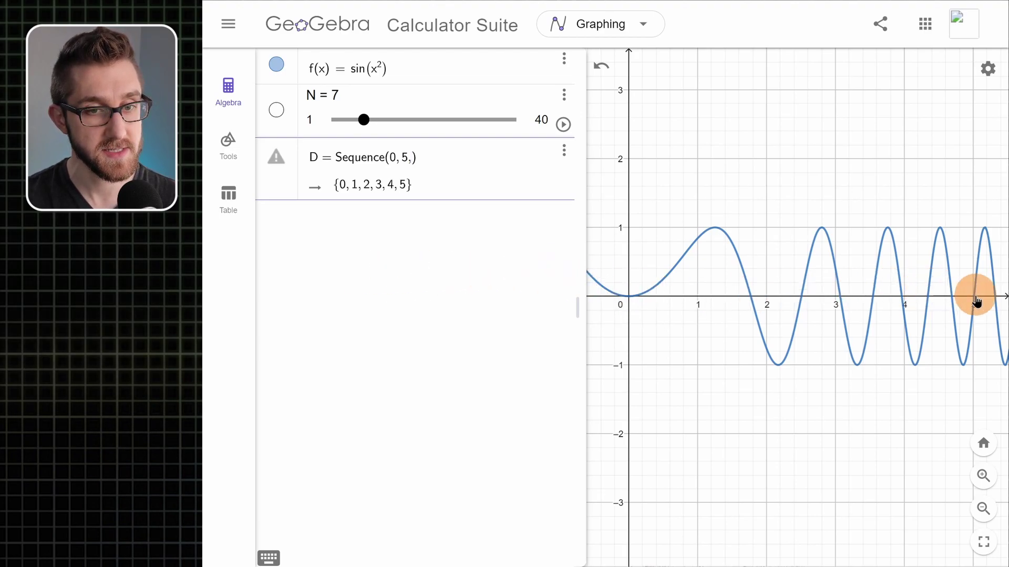
text(5)
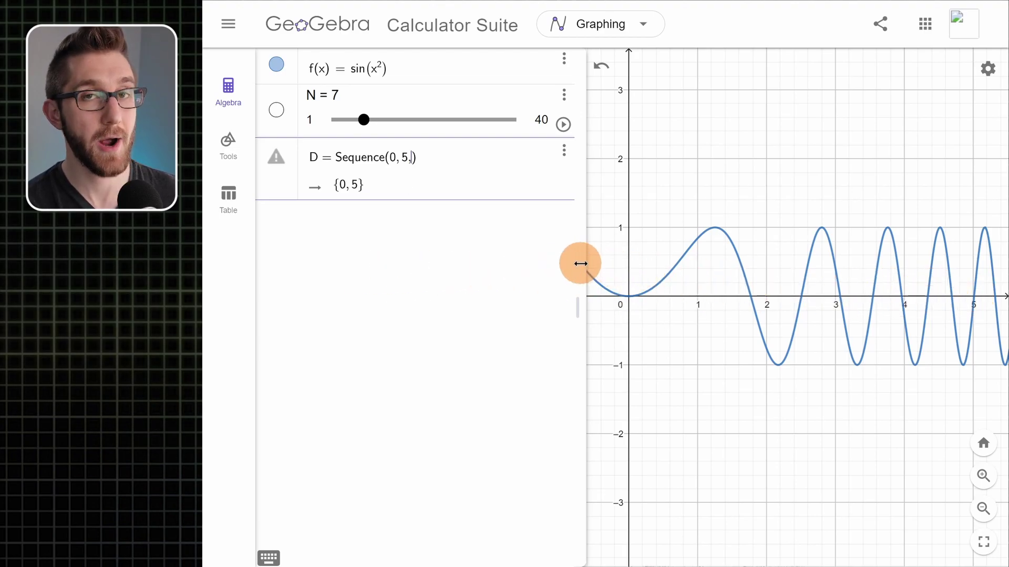
text(/N)
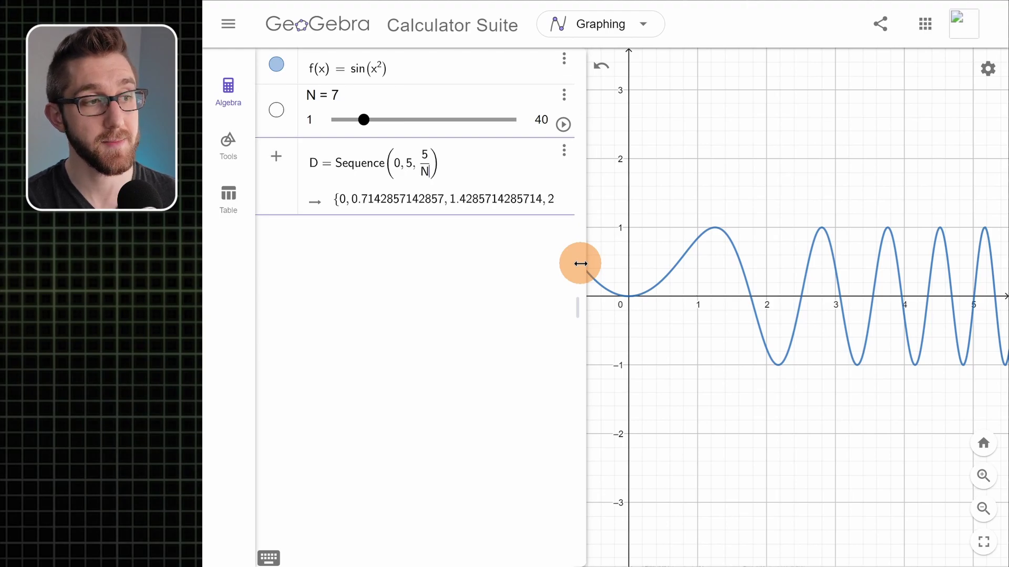
key(Return)
mouse_move(364, 120)
mouse_down()
mouse_move(353, 122)
mouse_move(393, 123)
mouse_move(369, 121)
mouse_up()
click(403, 272)
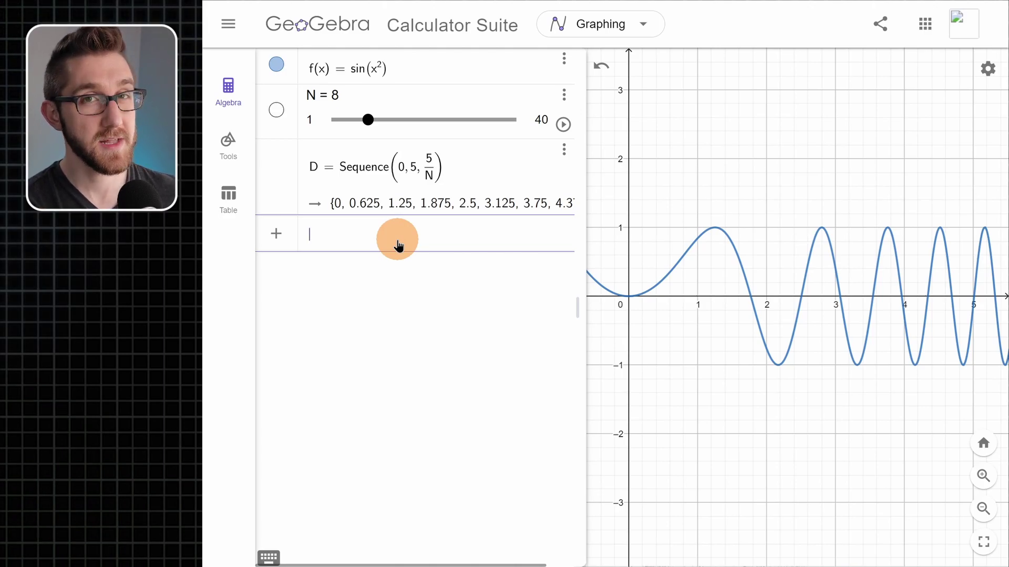
Define P = Sequence((D(k), f(D(k))), k, 1, N+1, 1) to plot sample points on sin(x²)
text(L)
key(BackSpace)
text(P)
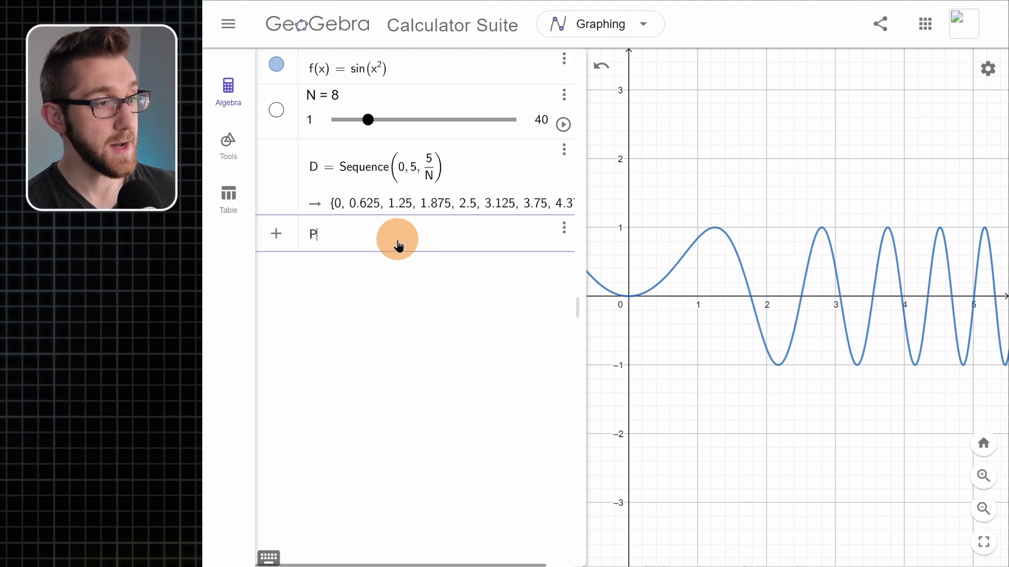
text( = Sequence)
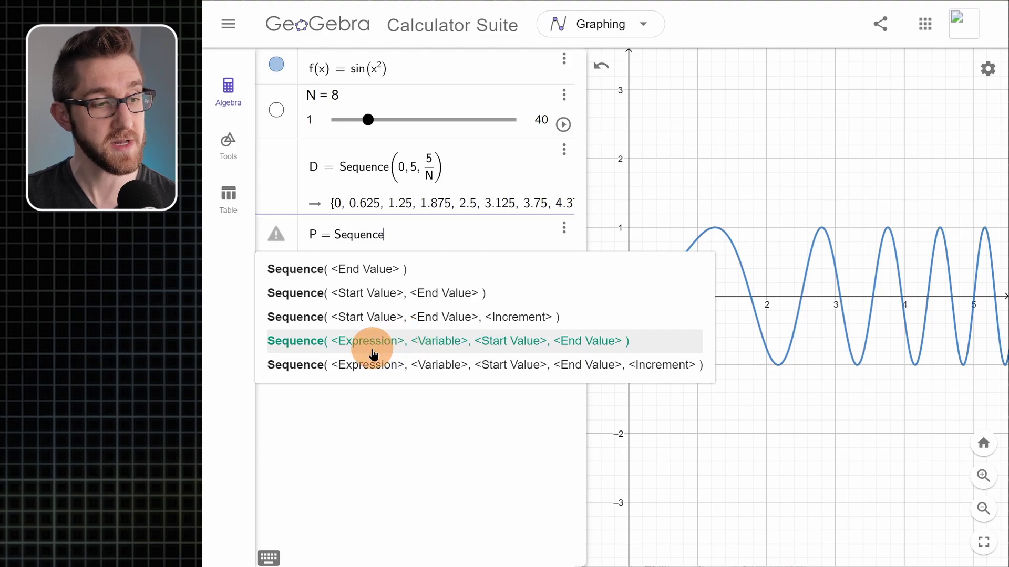
click(335, 372)
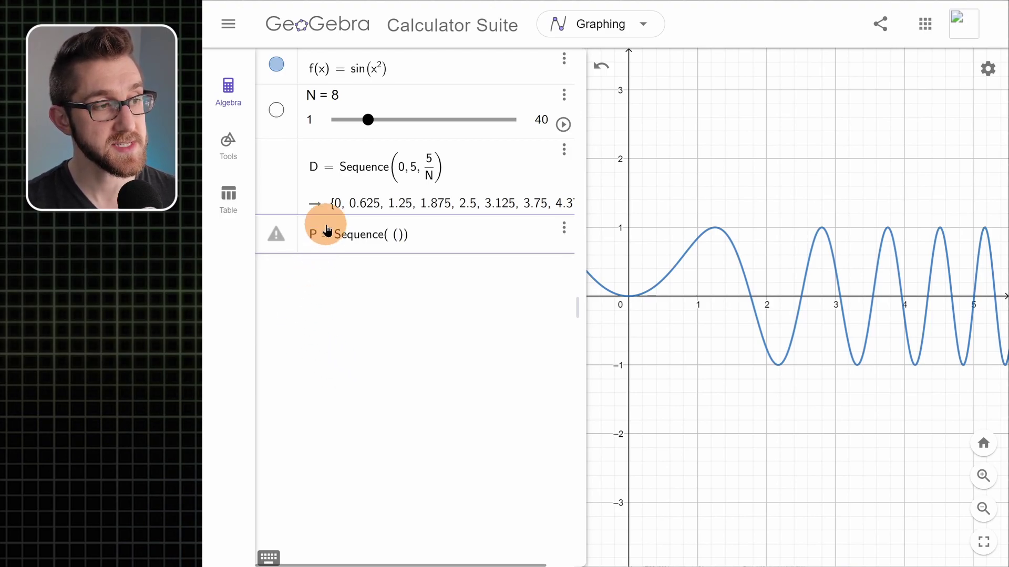
click(394, 235)
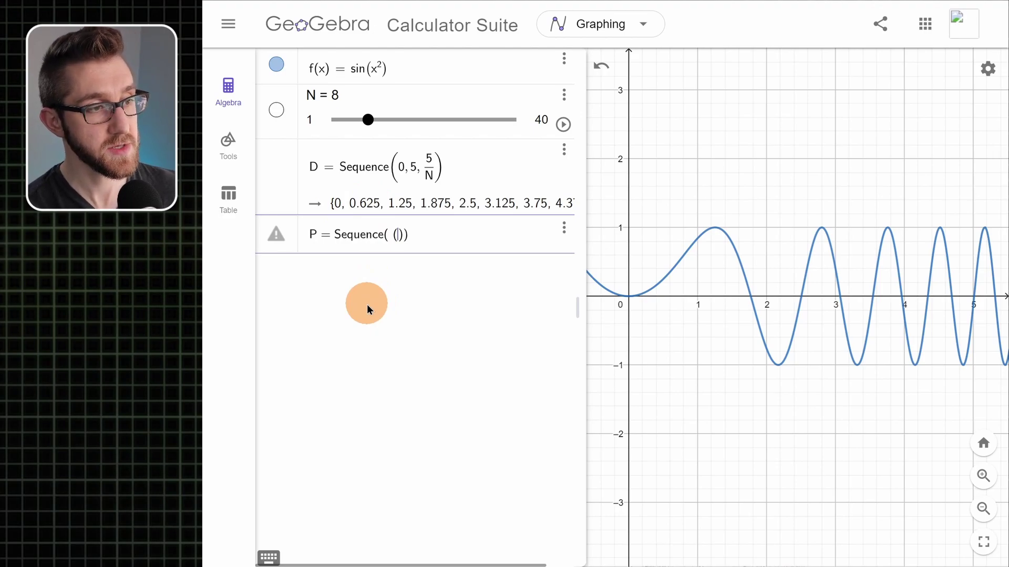
text(D(k))
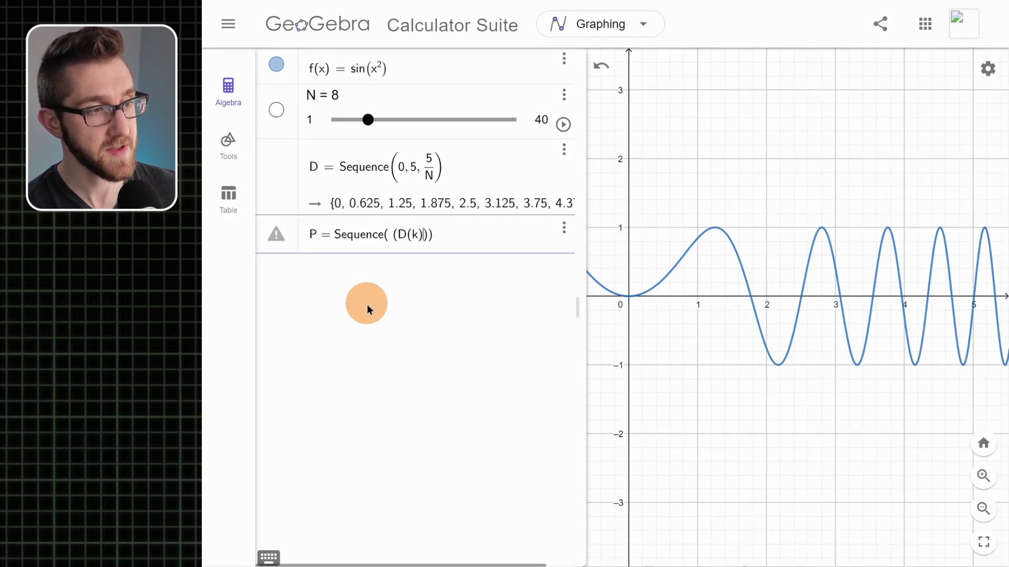
text(,)
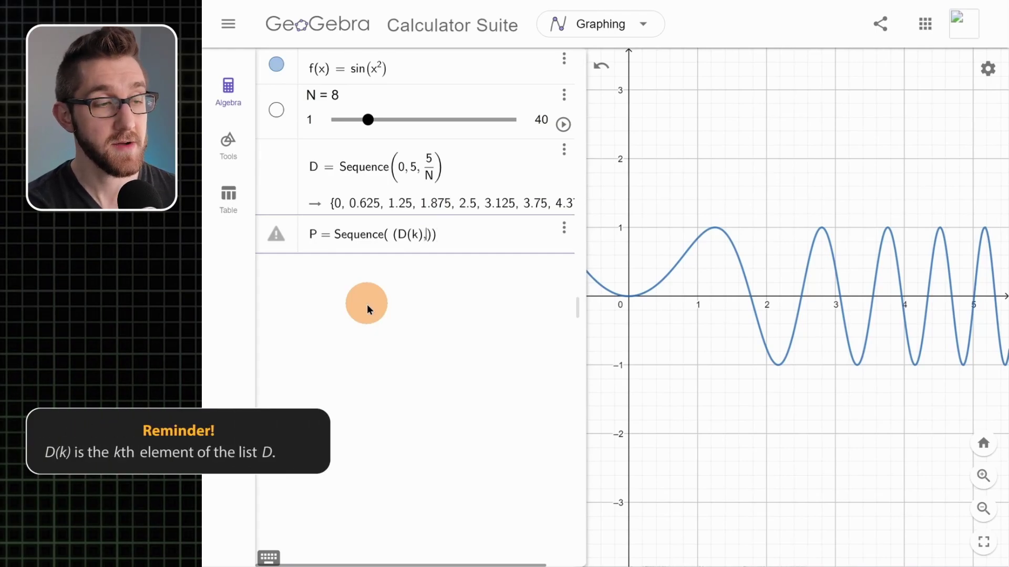
text(f(D(k)))
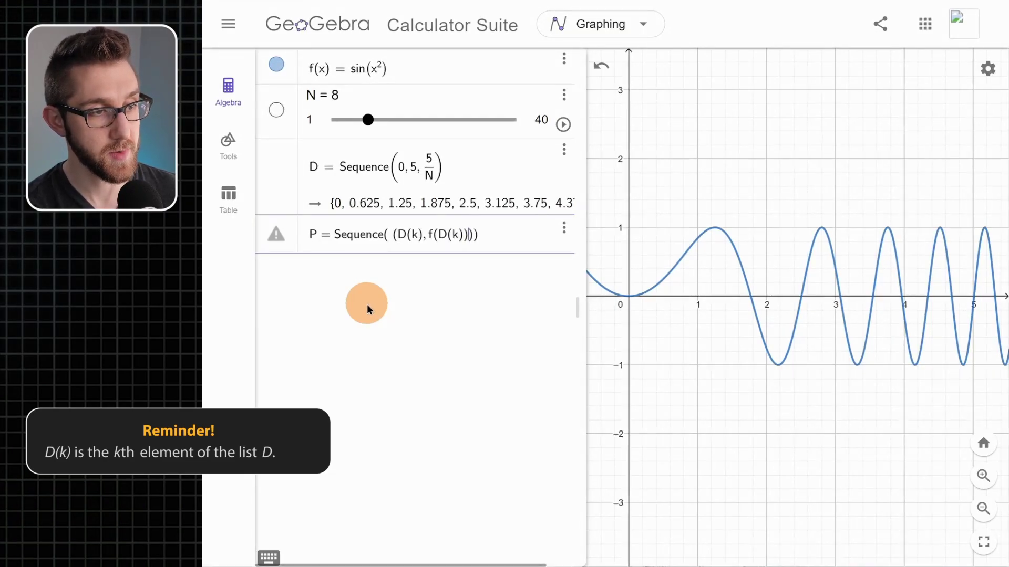
text(, )
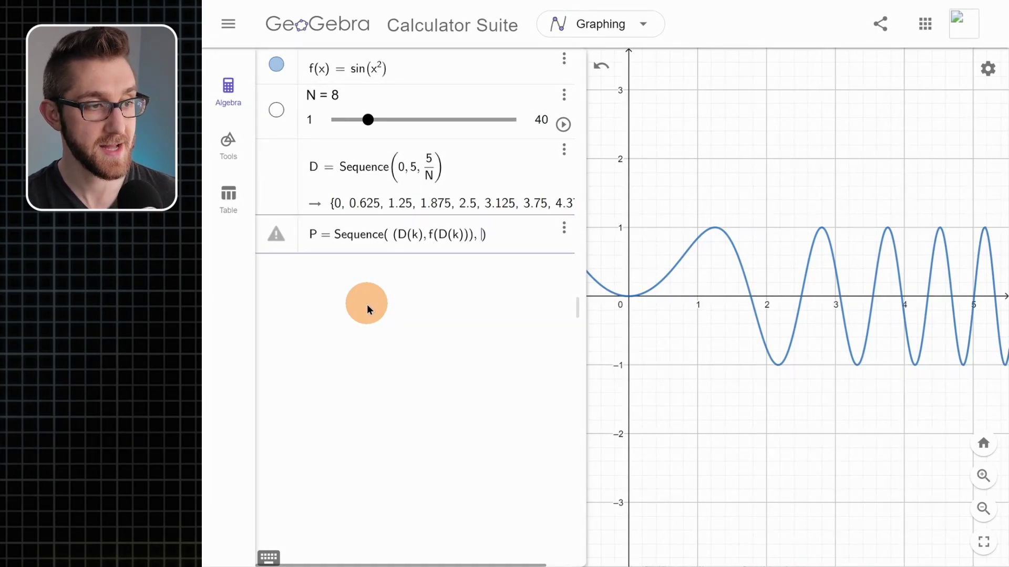
text(k, )
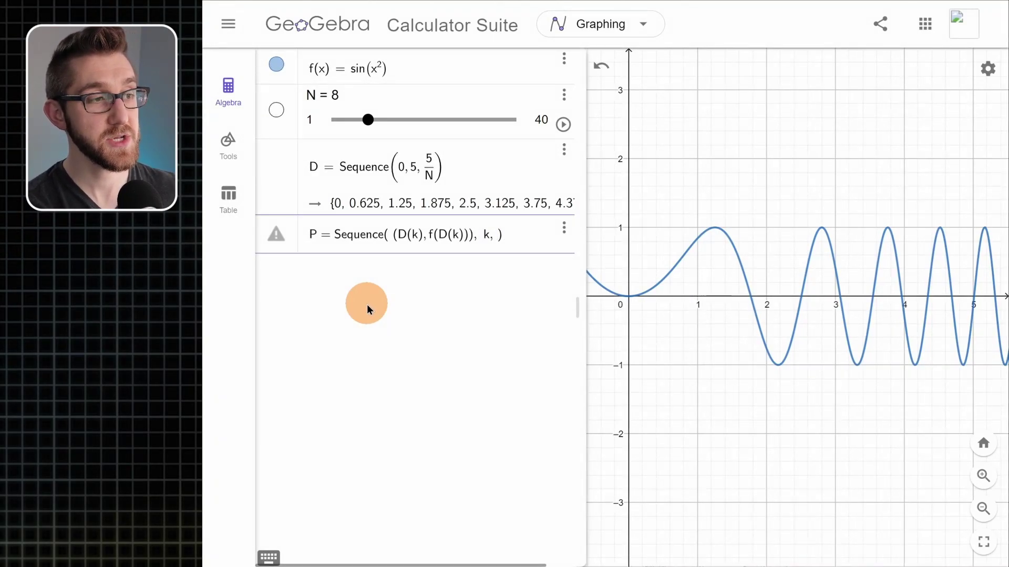
text(1)
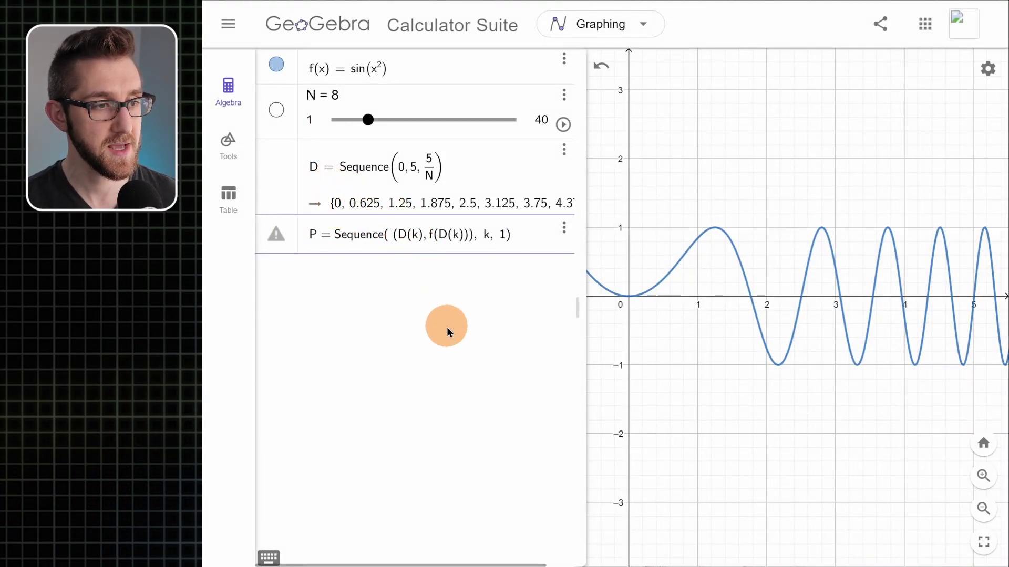
text(,)
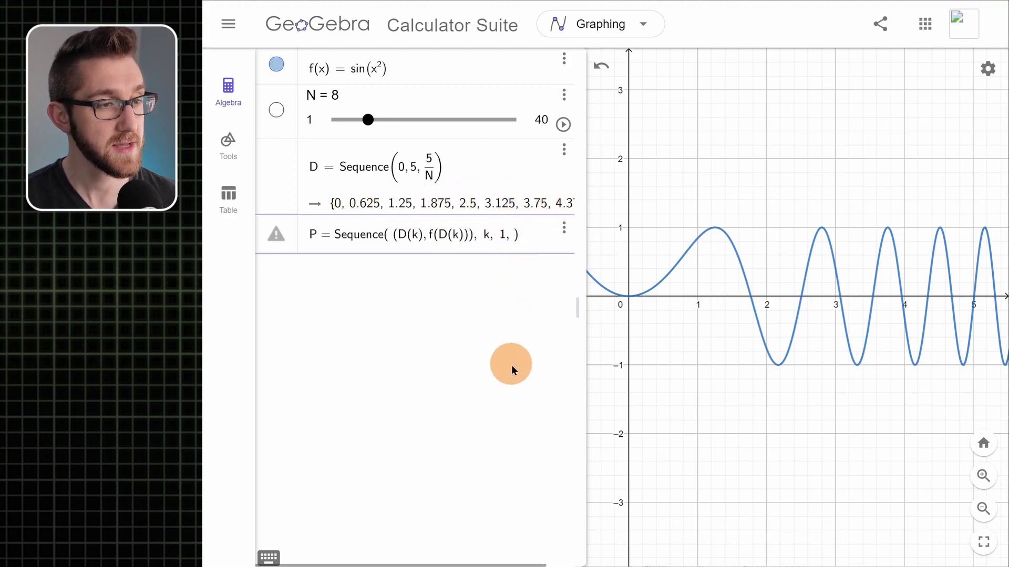
text(N+)
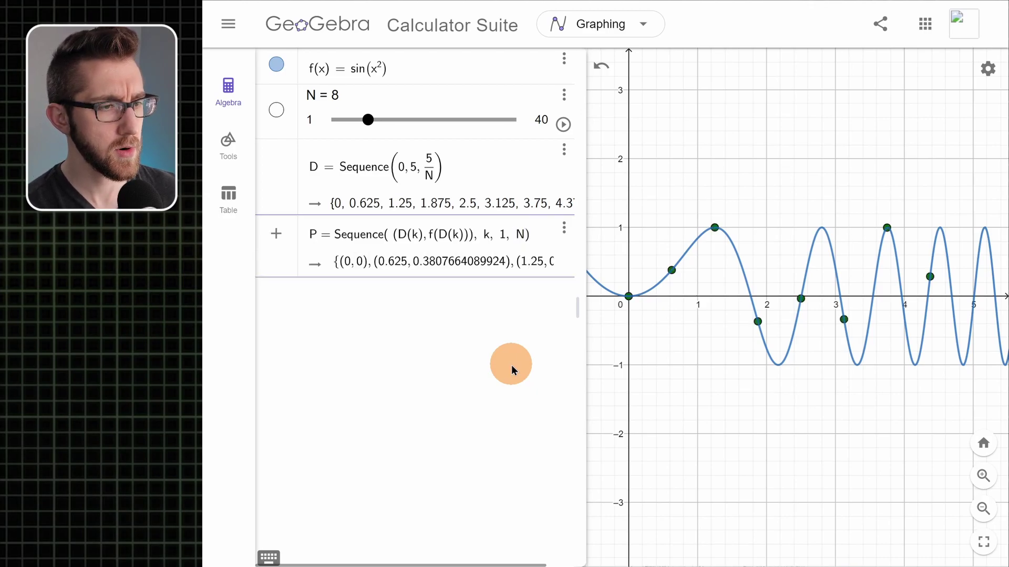
text(1)
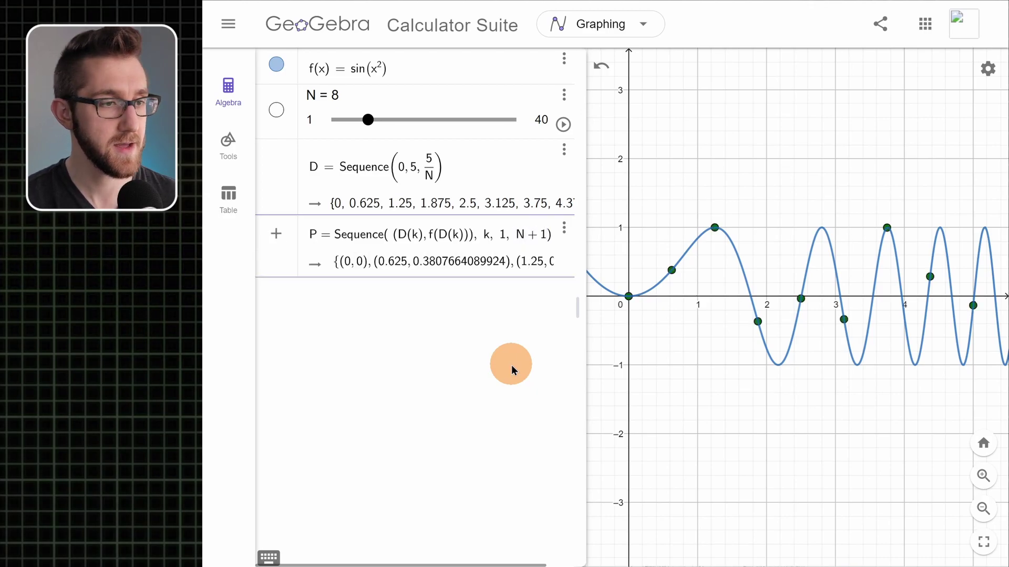
text(,1)
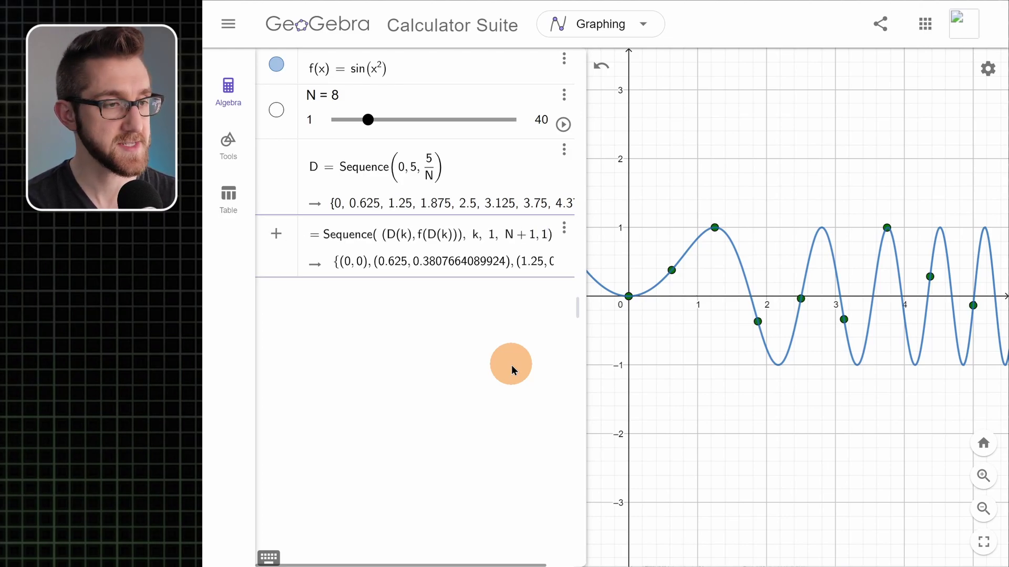
key(Return)
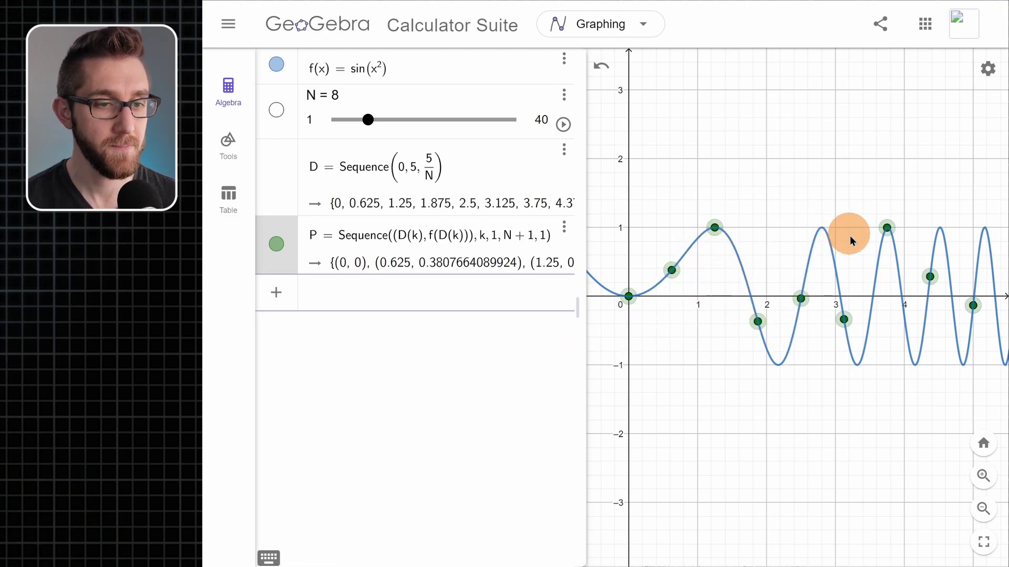
Move slider N to 10 so the sample points fall every 0.5 from 0 to 5
click(698, 303)
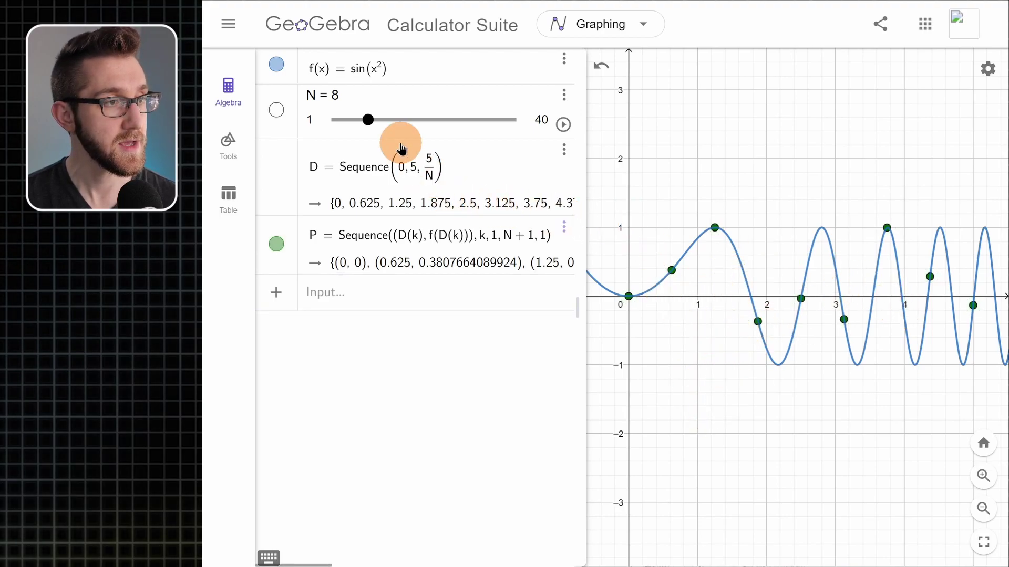
drag(369, 122, 466, 120)
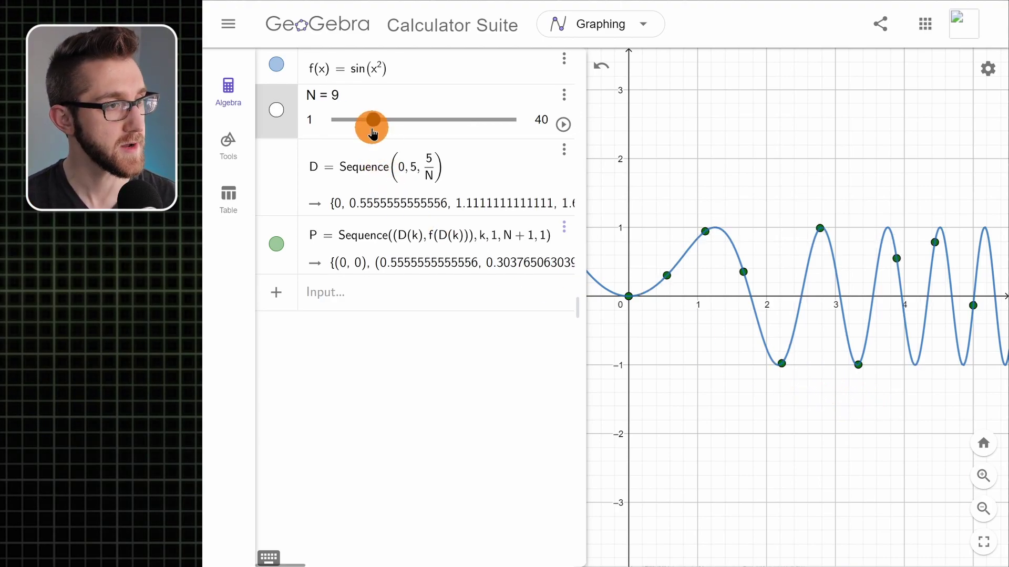
drag(372, 132, 378, 125)
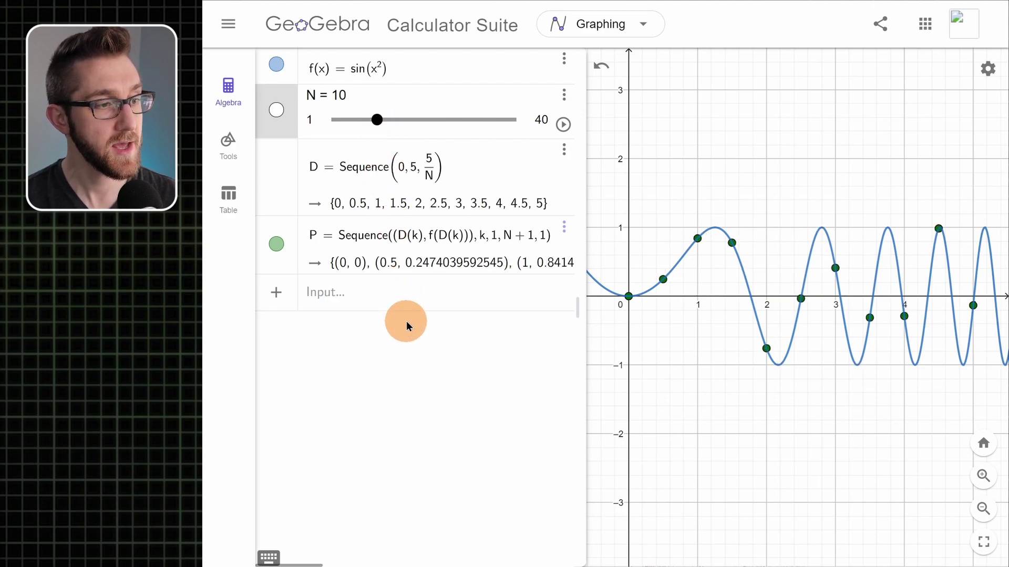
click(337, 389)
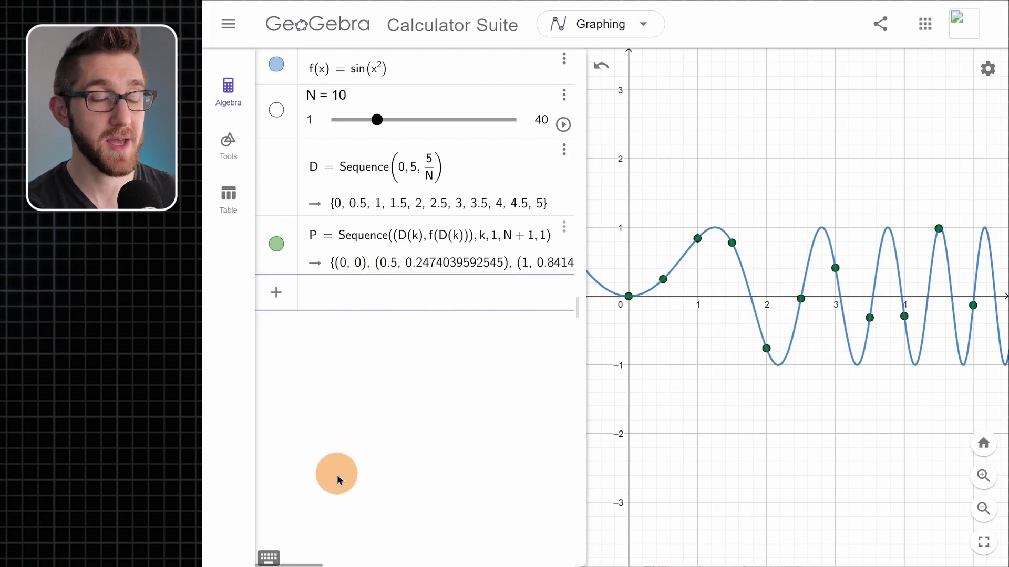
Enter Sequence(Segment(P(n), P(n + 1)), n, 1, N) to connect consecutive points into polyline l1
text(Sequence)
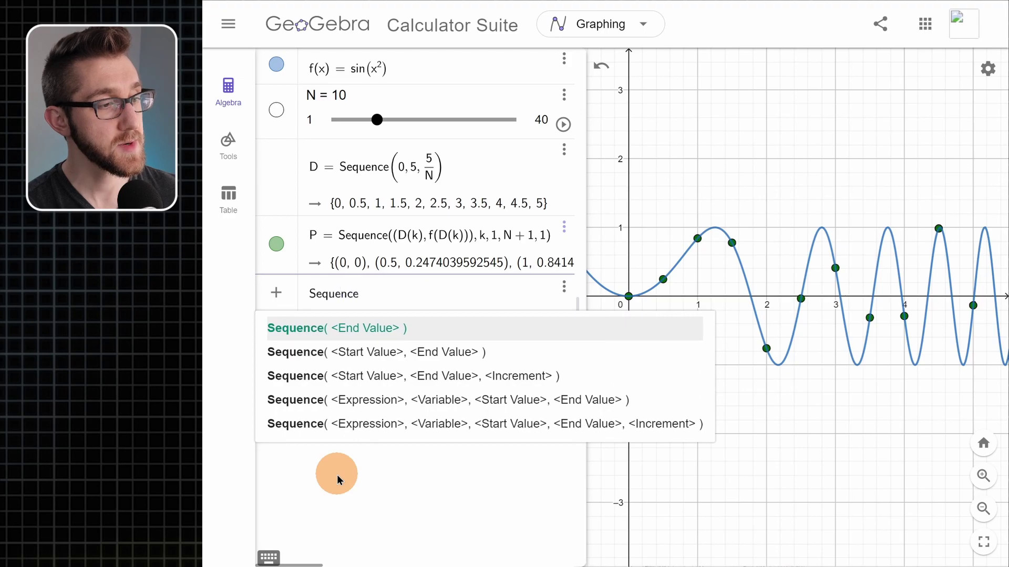
text(( Segment()
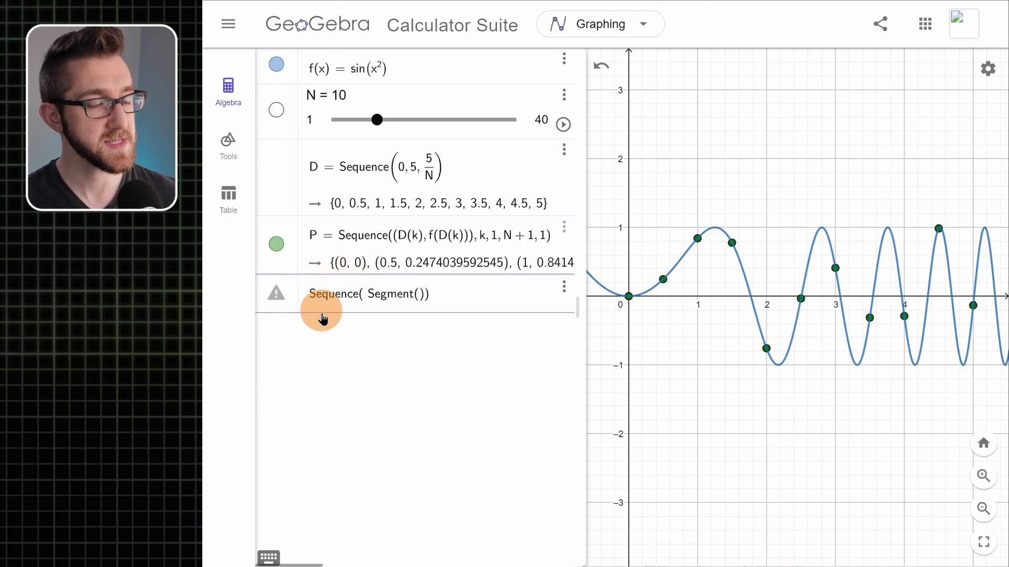
text(P()
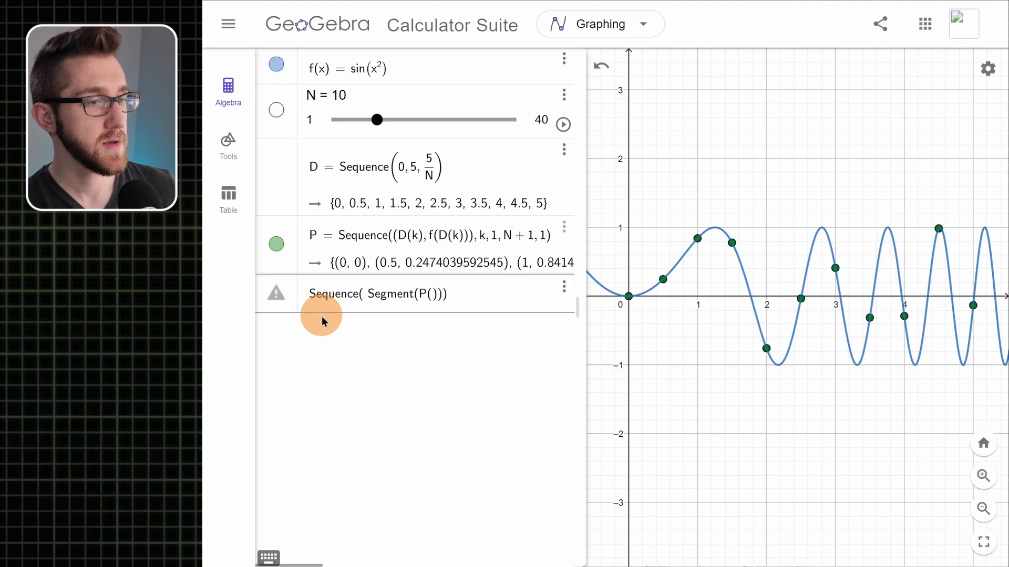
text(n))
text(, P(n + )
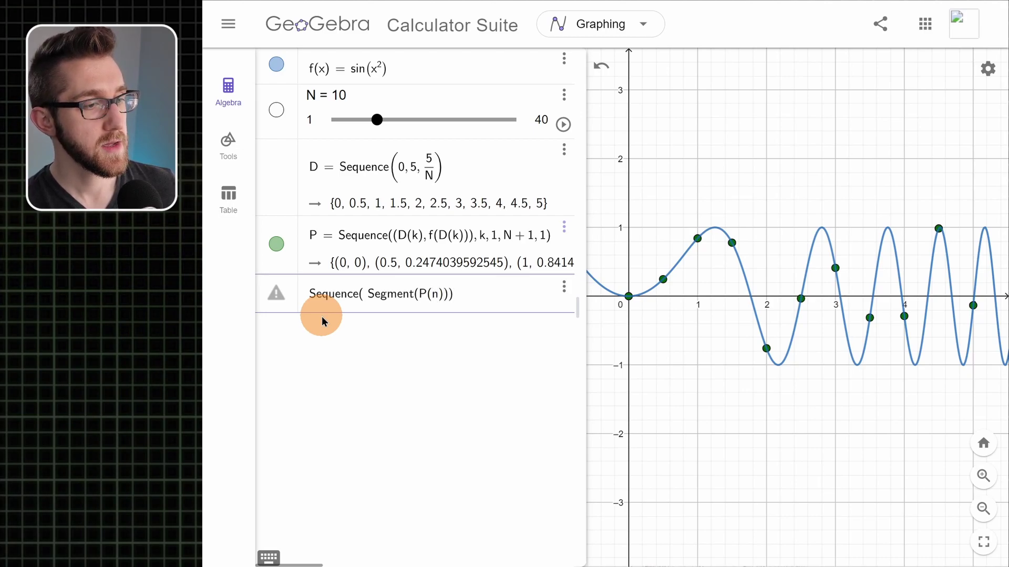
text(1)), n, )
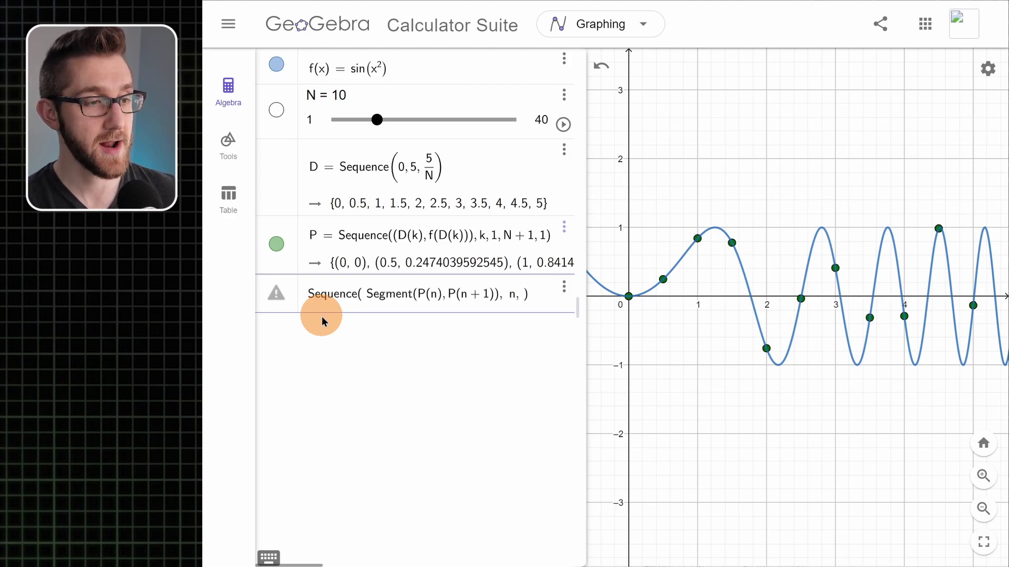
text(1, N)
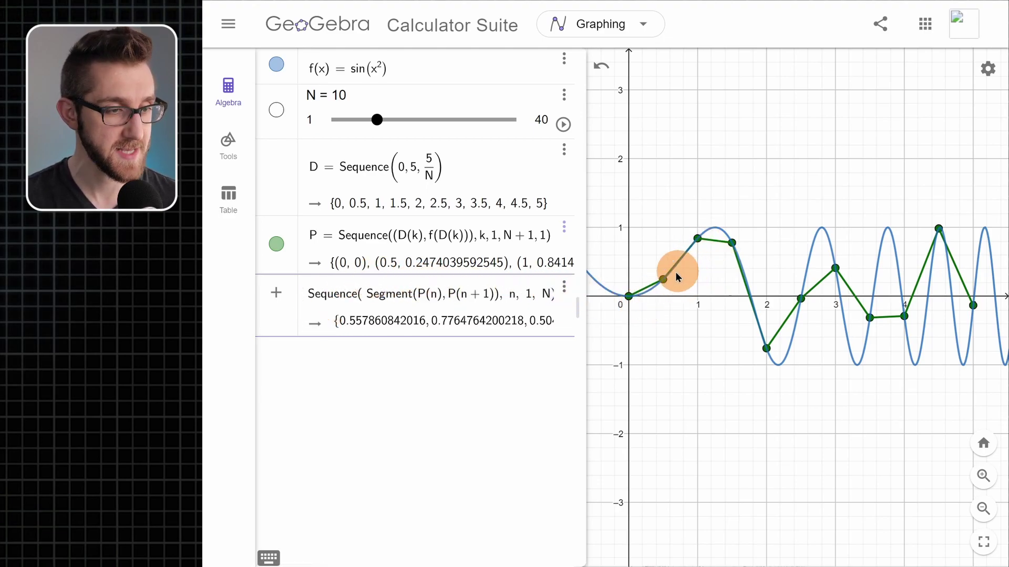
key(Return)
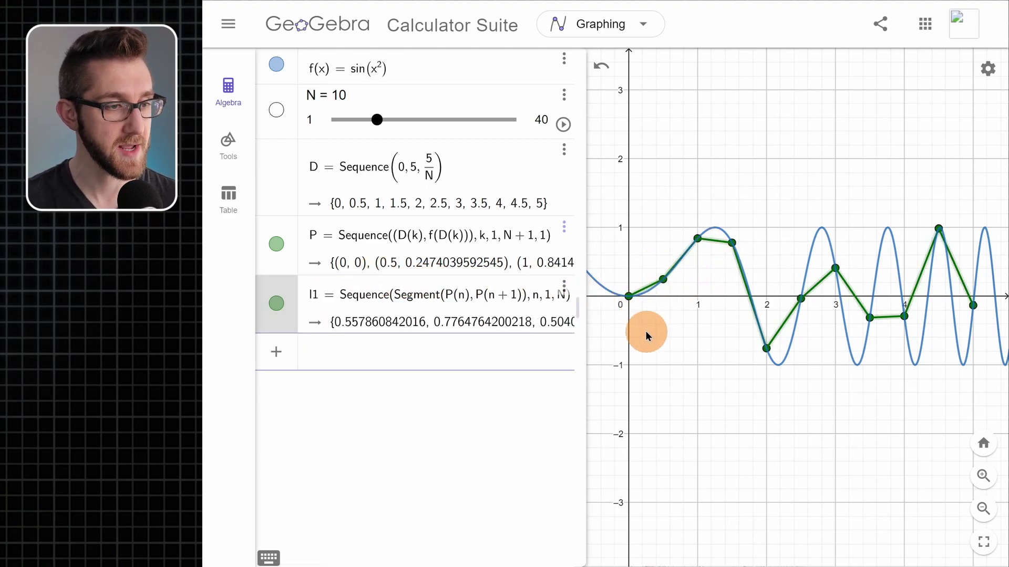
Drag slider N from 10 to 30 to densify the green polyline
click(672, 321)
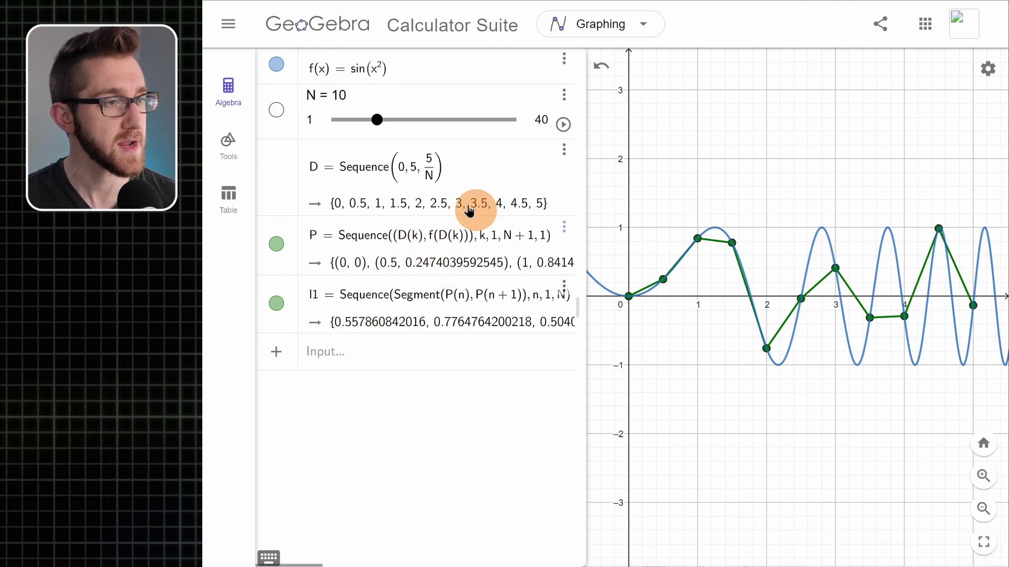
drag(375, 123, 378, 123)
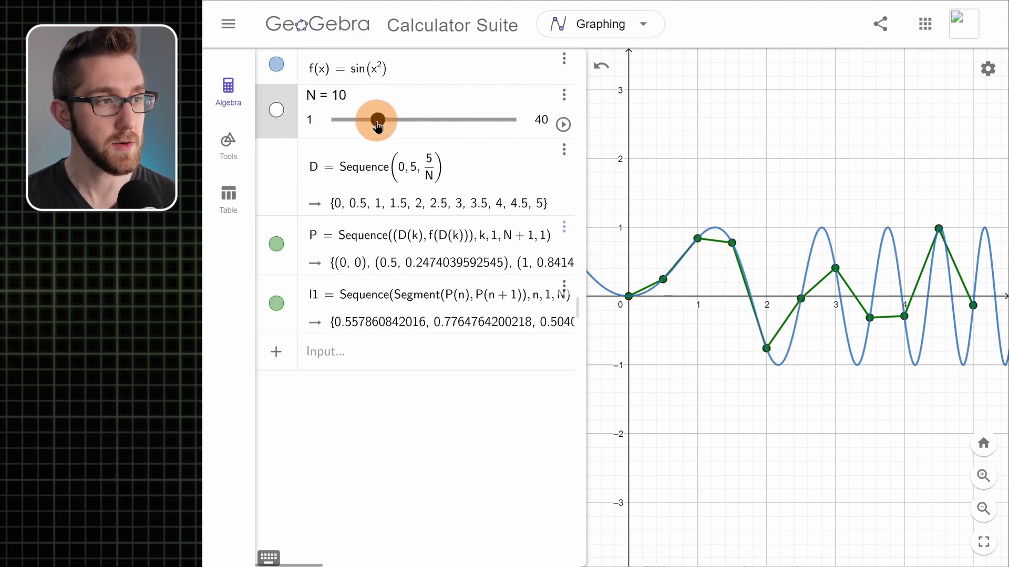
drag(377, 122, 467, 132)
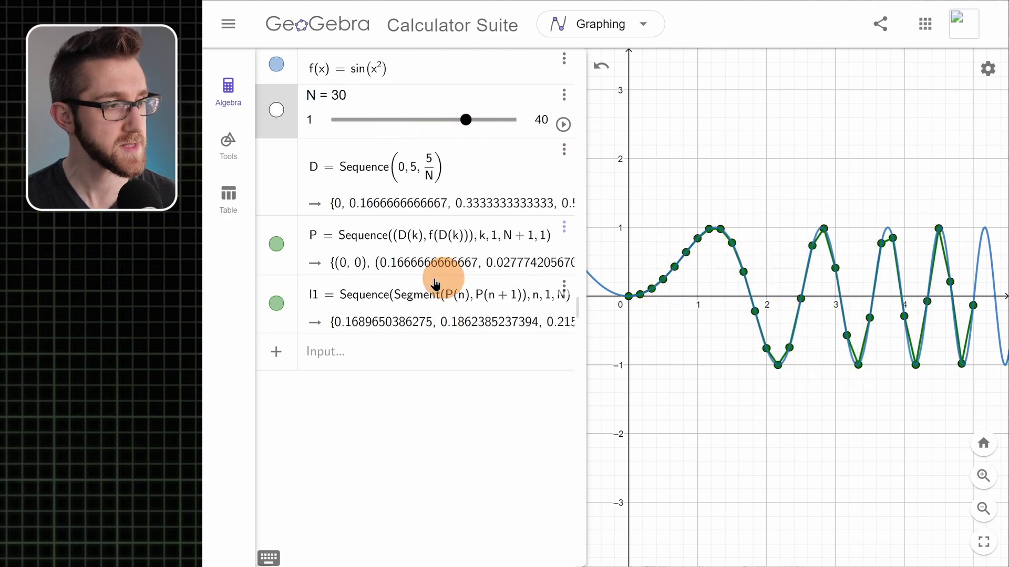
Hide f(x) and the points P, set N to 39, and open N's range settings
click(276, 67)
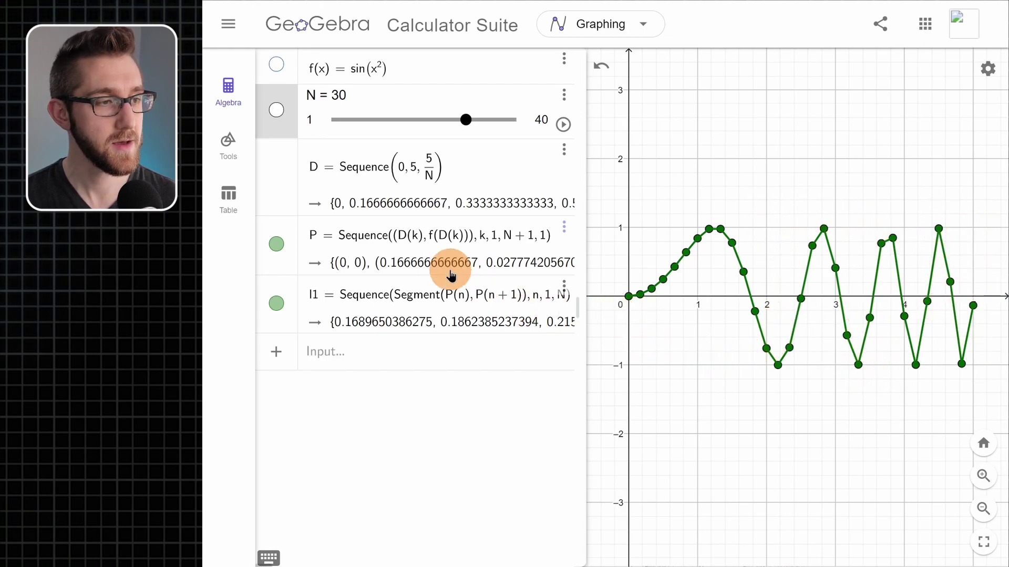
drag(465, 124, 505, 120)
click(276, 243)
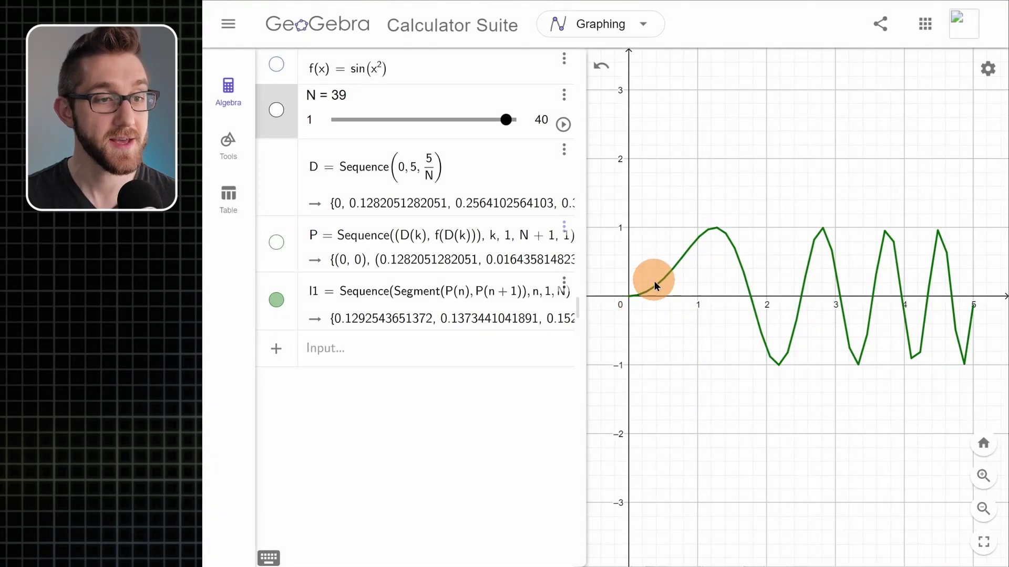
click(271, 67)
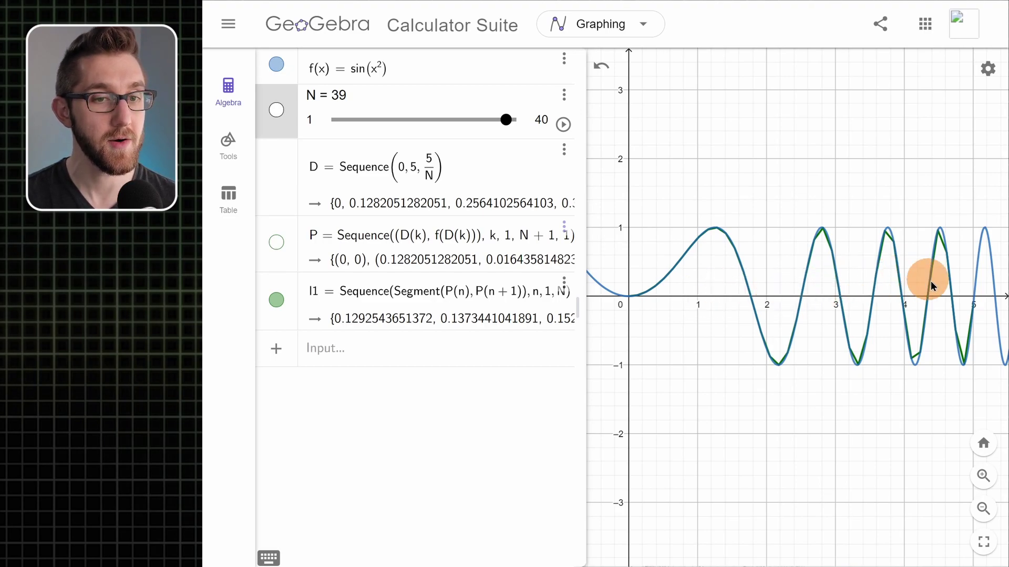
click(278, 65)
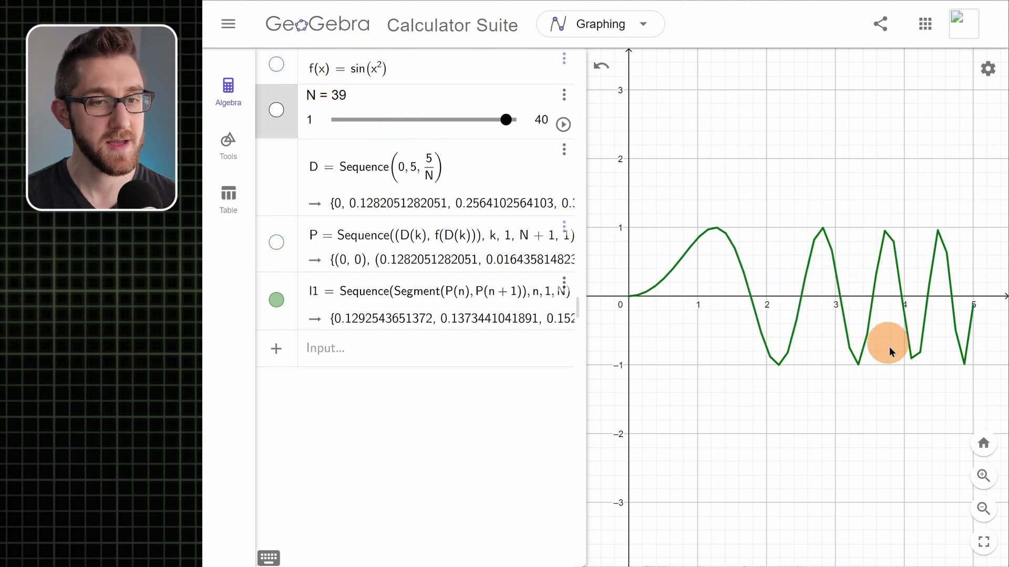
click(538, 121)
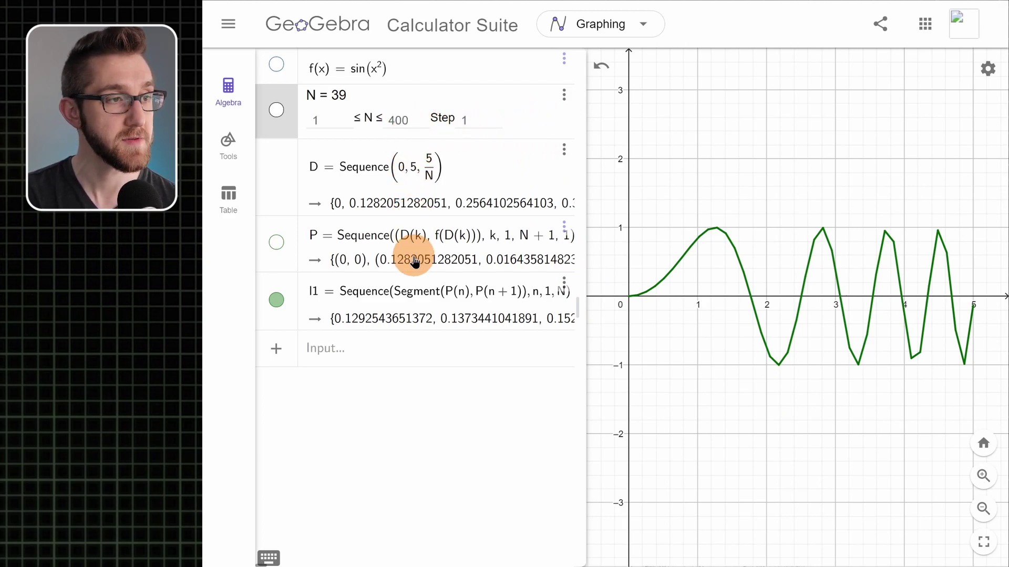
Confirm the N slider's 1-to-400 range and raise N to 174 for a smooth polyline
key(Return)
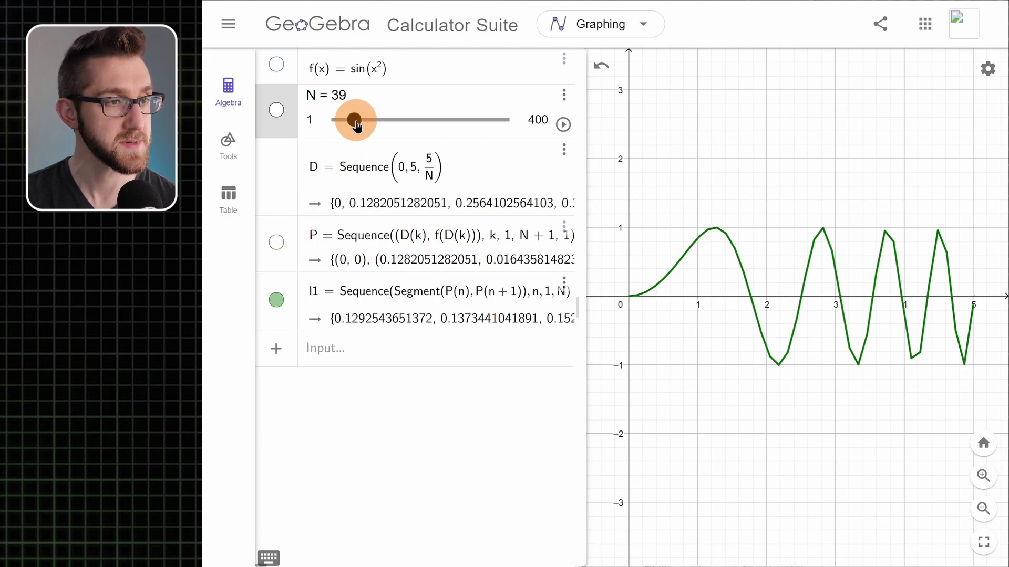
drag(353, 120, 409, 123)
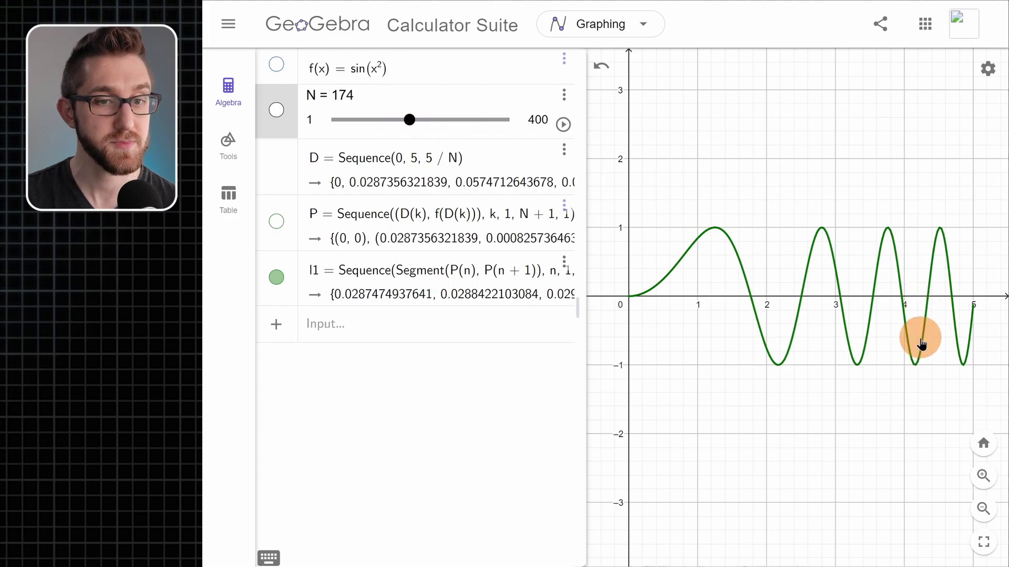